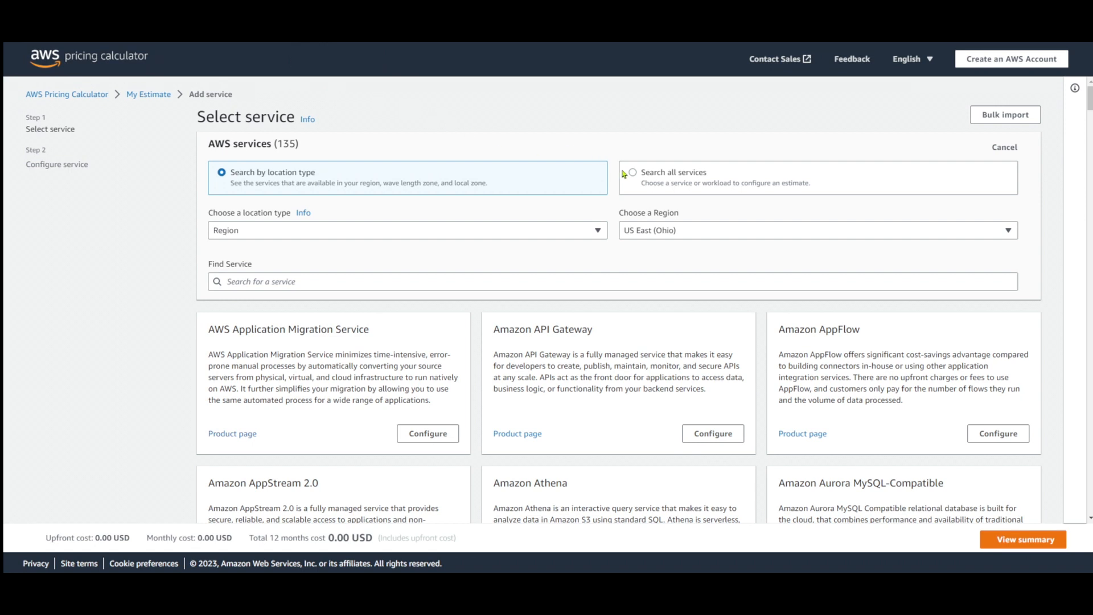
Set the region for the service list to Europe (Stockholm)
{"action": "left_click", "coordinate": [654, 236]}
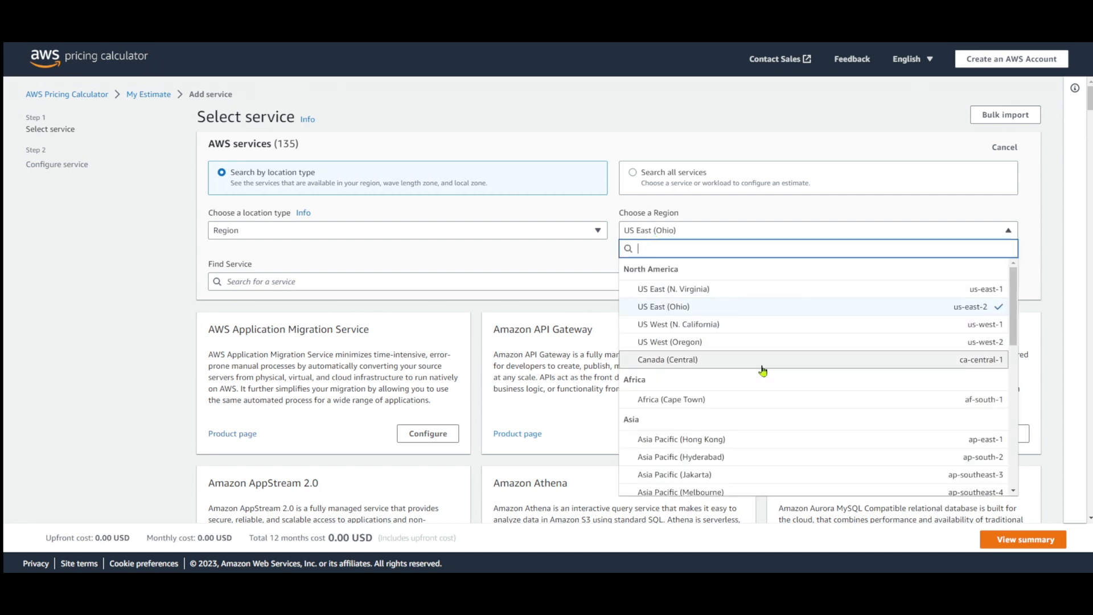
{"action": "scroll", "coordinate": [763, 369], "scroll_direction": "down", "scroll_amount": 10}
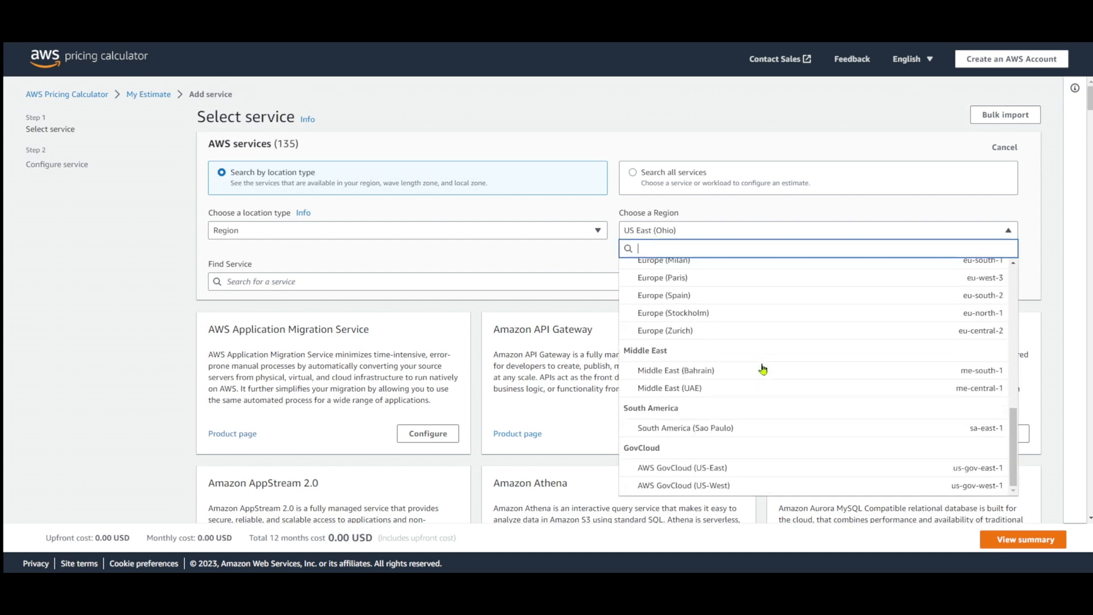
{"action": "scroll", "coordinate": [763, 369], "scroll_direction": "down", "scroll_amount": 1}
{"action": "scroll", "coordinate": [756, 330], "scroll_direction": "down", "scroll_amount": 1}
{"action": "scroll", "coordinate": [756, 329], "scroll_direction": "up", "scroll_amount": 1}
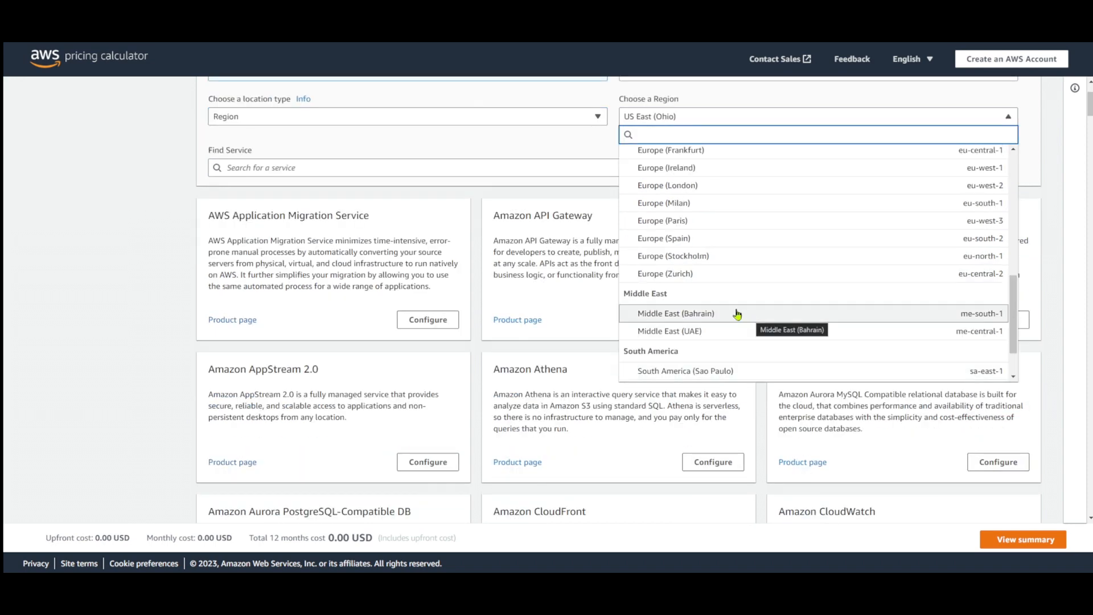
{"action": "left_click", "coordinate": [719, 257]}
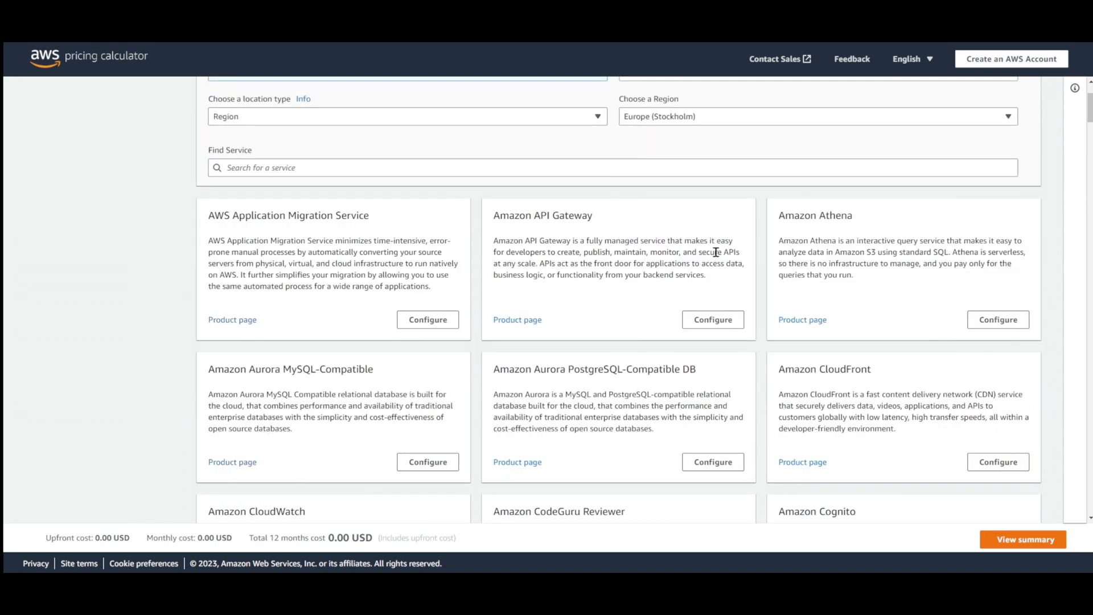
Find the Amazon EC2 service by searching for "ec2" and open its configuration
{"action": "left_click", "coordinate": [265, 166]}
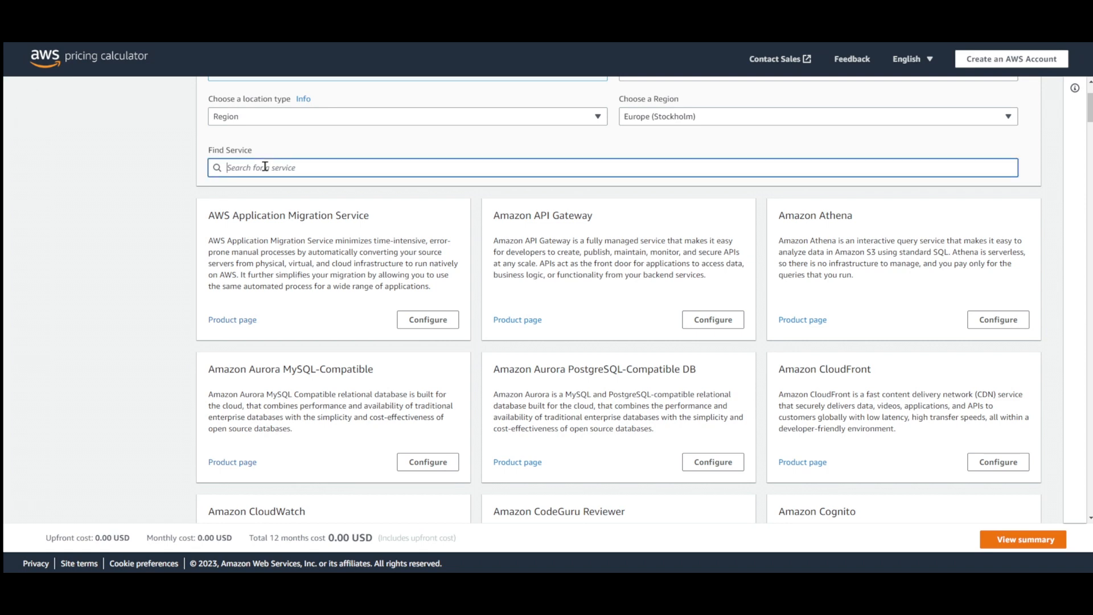
{"action": "type", "text": "ec2"}
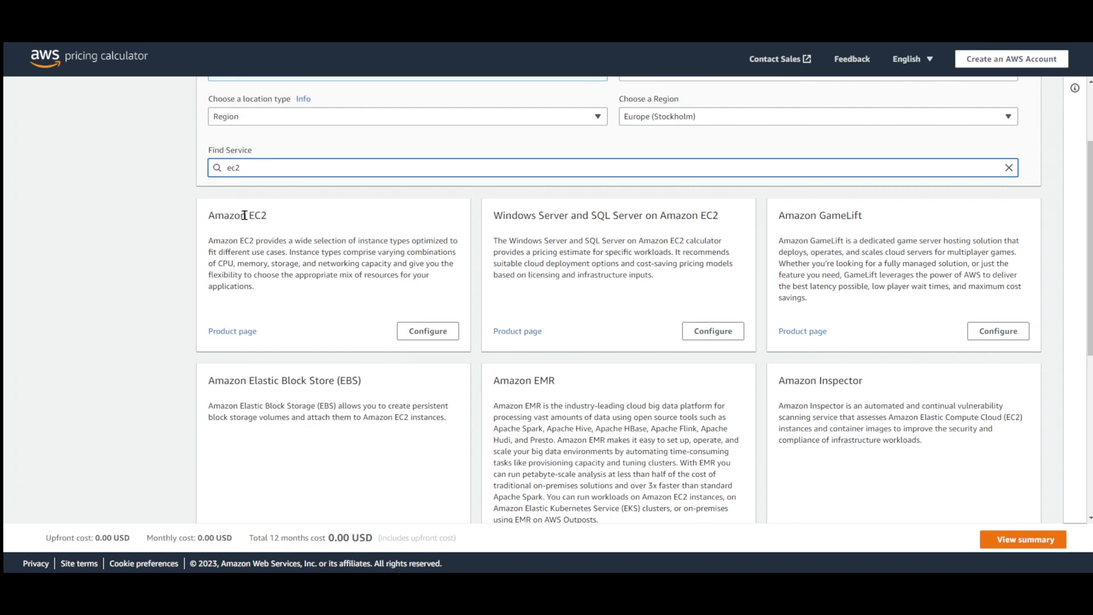
{"action": "left_click", "coordinate": [417, 337]}
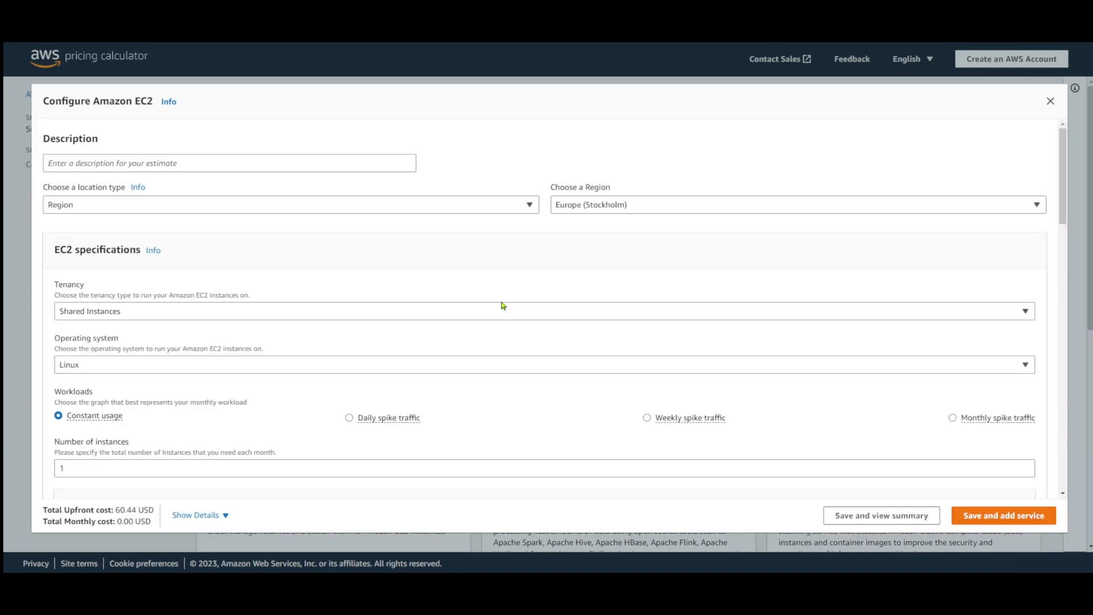
Filter the EC2 instances list to 4 vCPUs and 8 GiB of memory
{"action": "scroll", "coordinate": [469, 268], "scroll_direction": "down", "scroll_amount": 1}
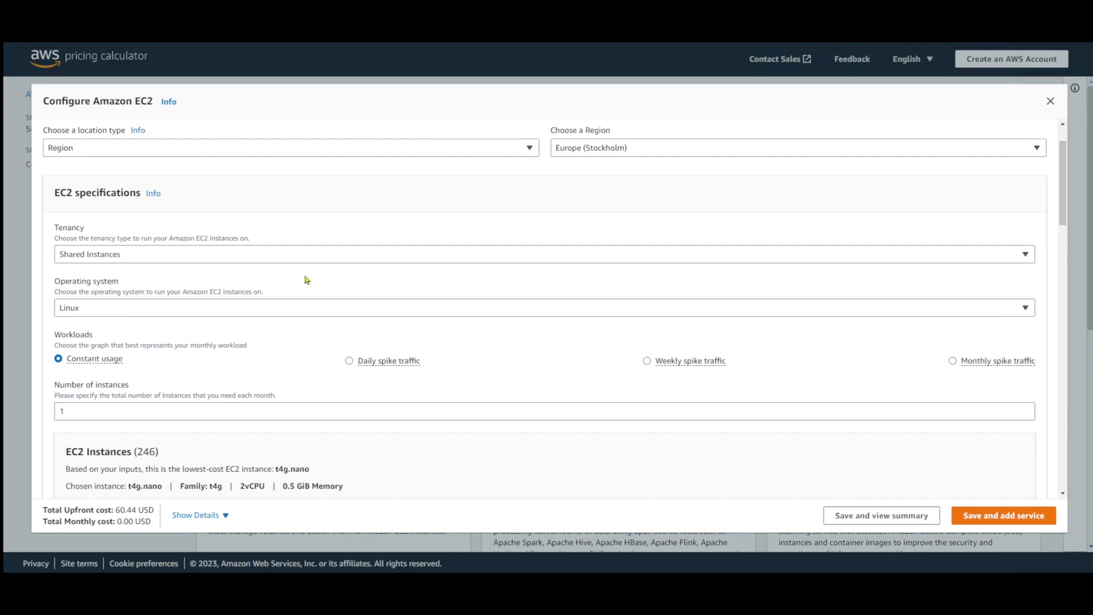
{"action": "scroll", "coordinate": [308, 280], "scroll_direction": "down", "scroll_amount": 1}
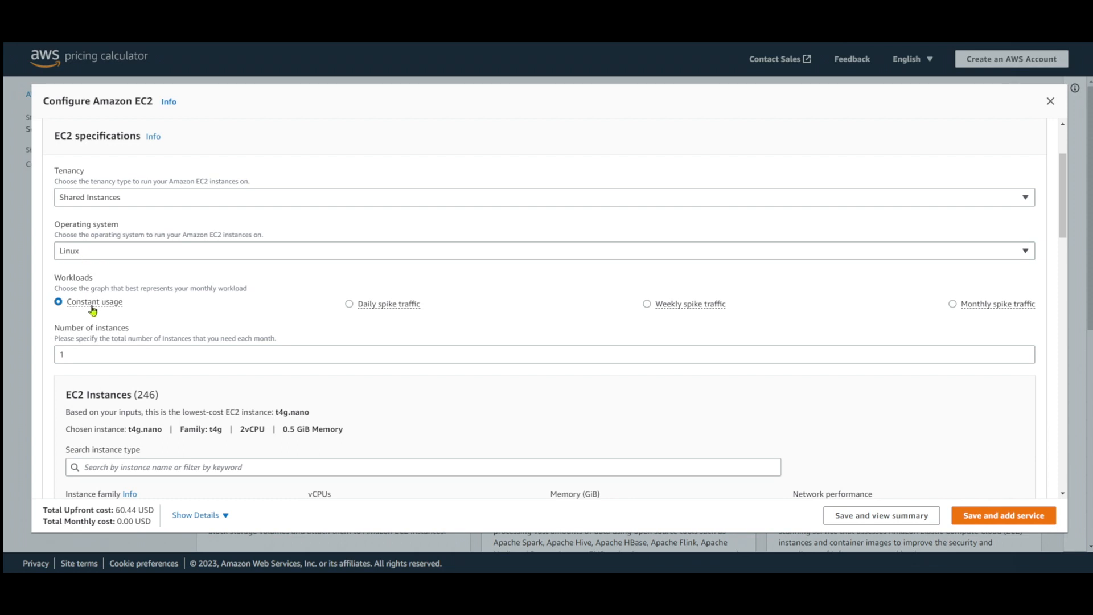
{"action": "scroll", "coordinate": [135, 309], "scroll_direction": "down", "scroll_amount": 2}
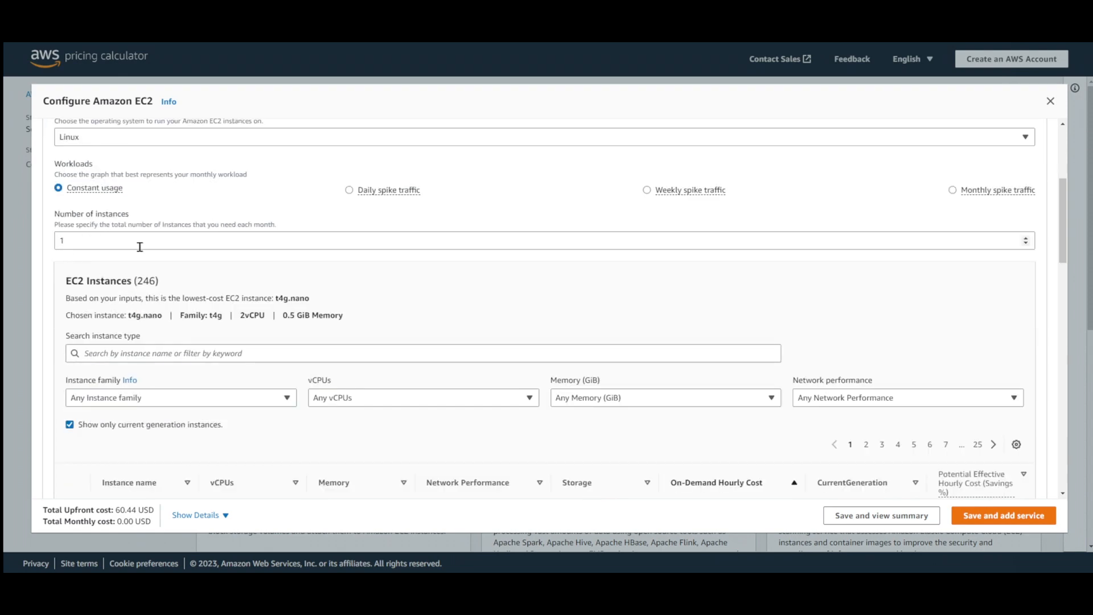
{"action": "scroll", "coordinate": [140, 247], "scroll_direction": "down", "scroll_amount": 3}
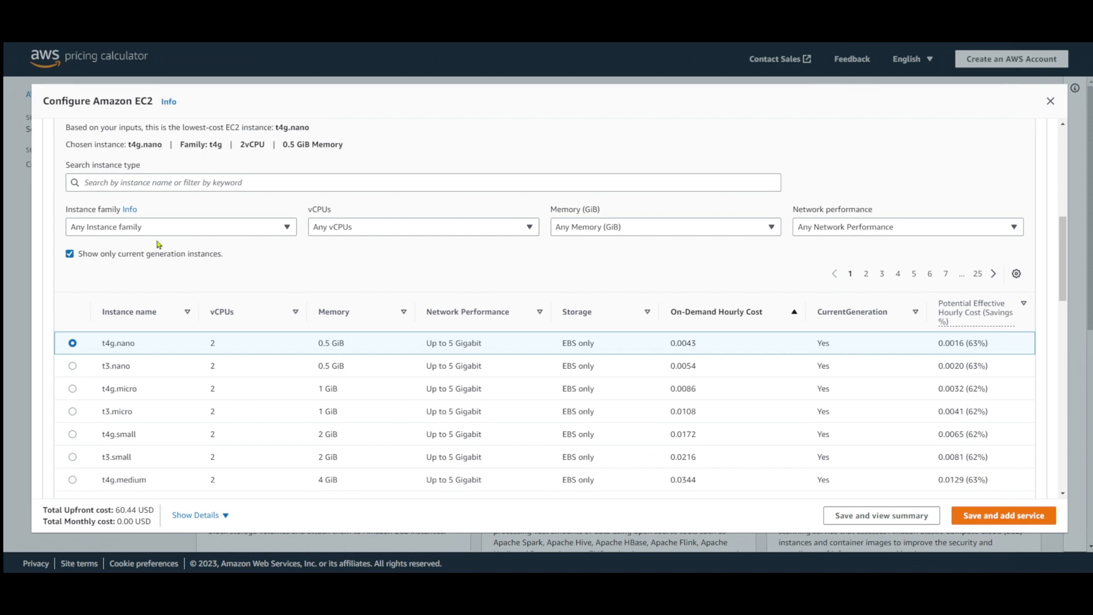
{"action": "left_click", "coordinate": [401, 231]}
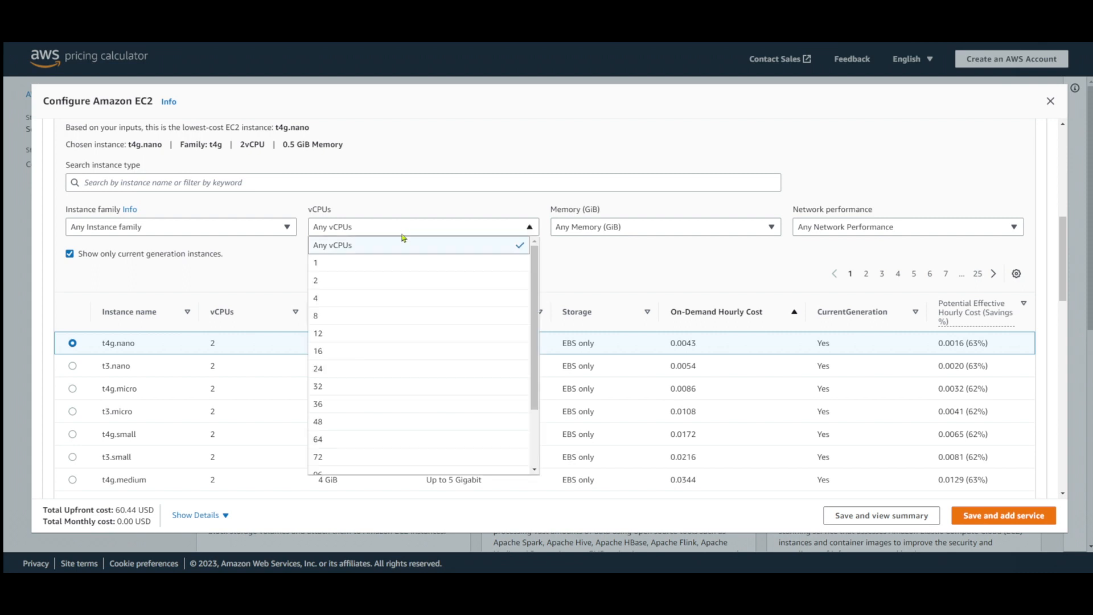
{"action": "left_click", "coordinate": [405, 301]}
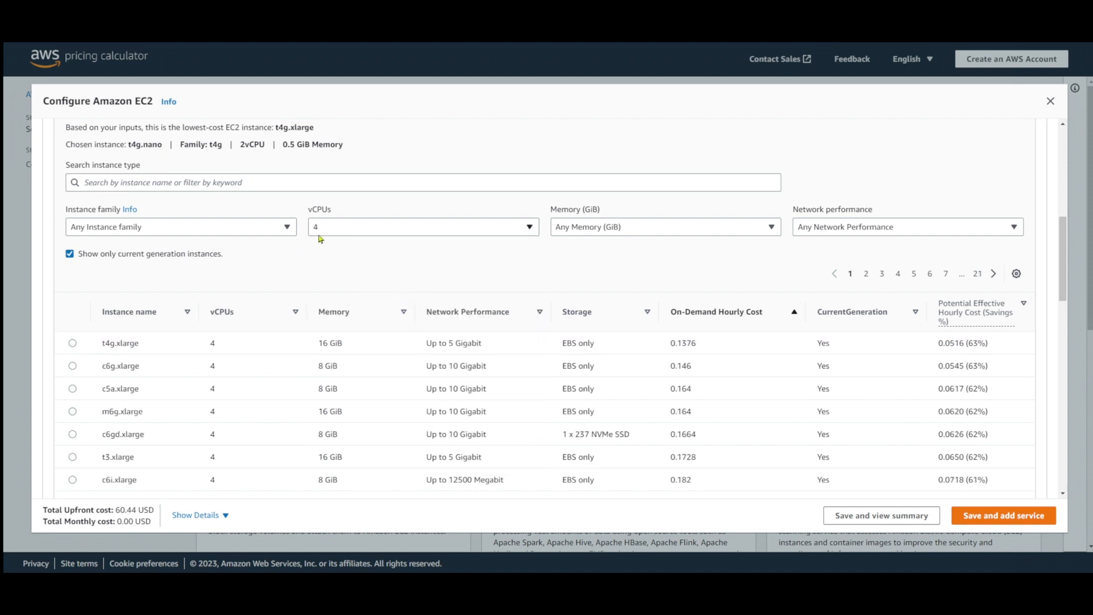
{"action": "left_click", "coordinate": [617, 230]}
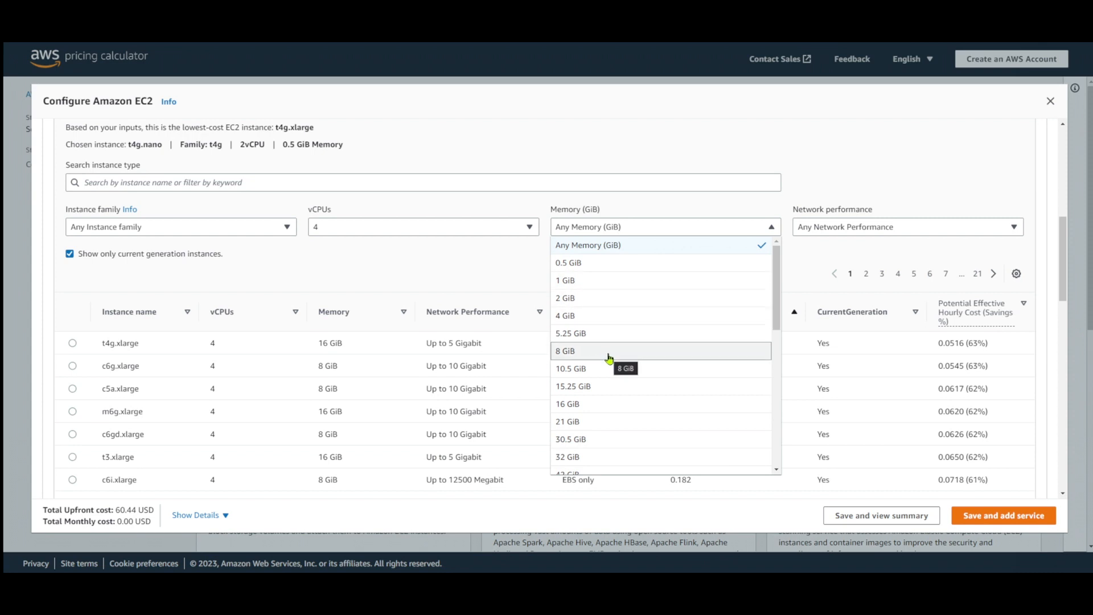
{"action": "left_click", "coordinate": [609, 356]}
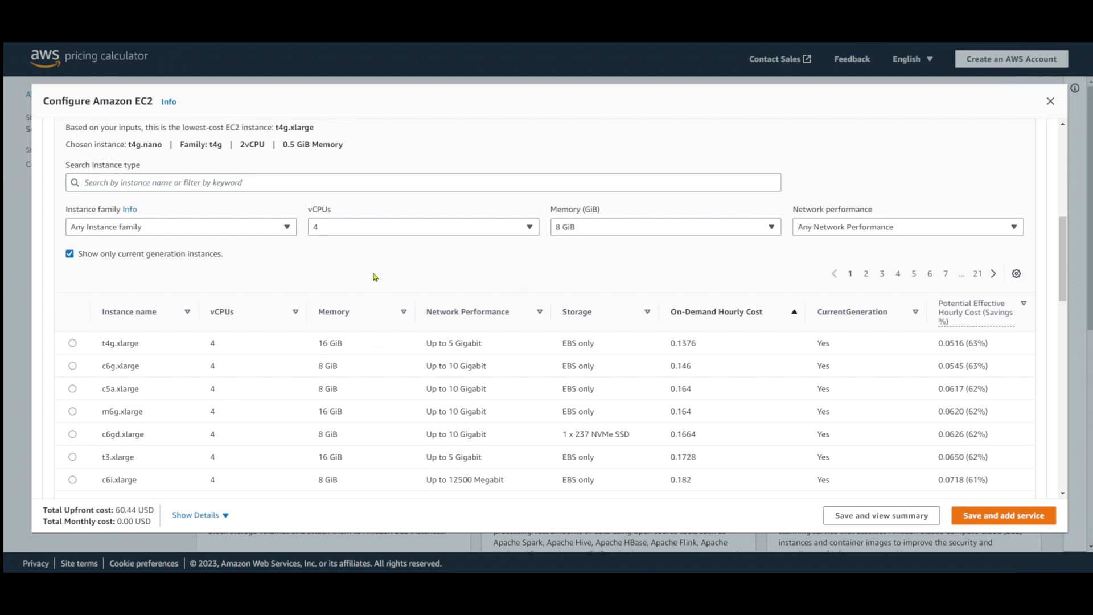
{"action": "scroll", "coordinate": [375, 277], "scroll_direction": "down", "scroll_amount": 1}
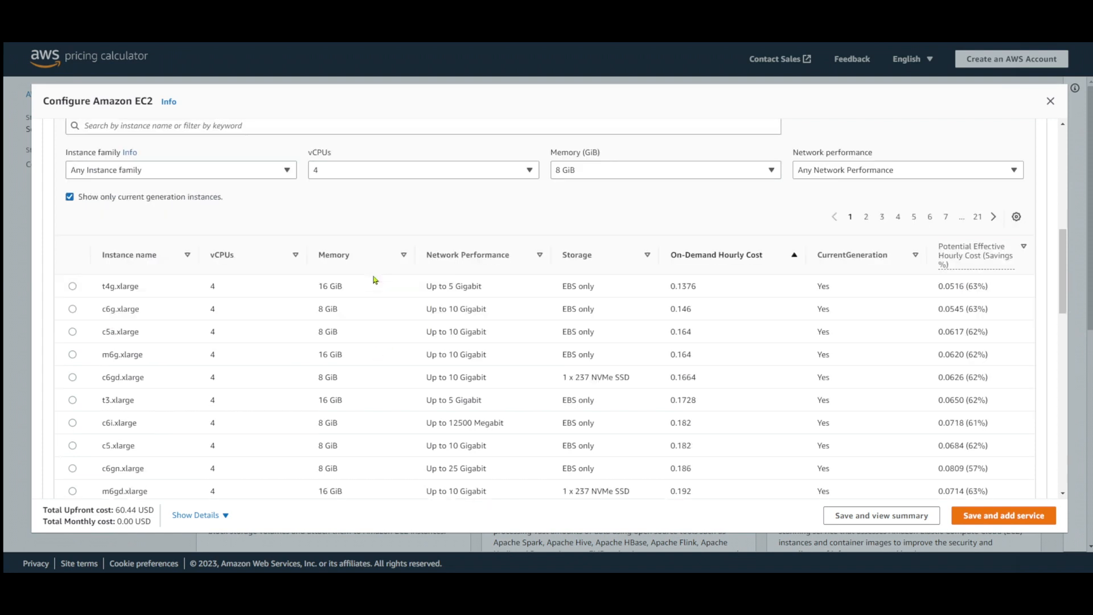
{"action": "scroll", "coordinate": [375, 279], "scroll_direction": "down", "scroll_amount": 1}
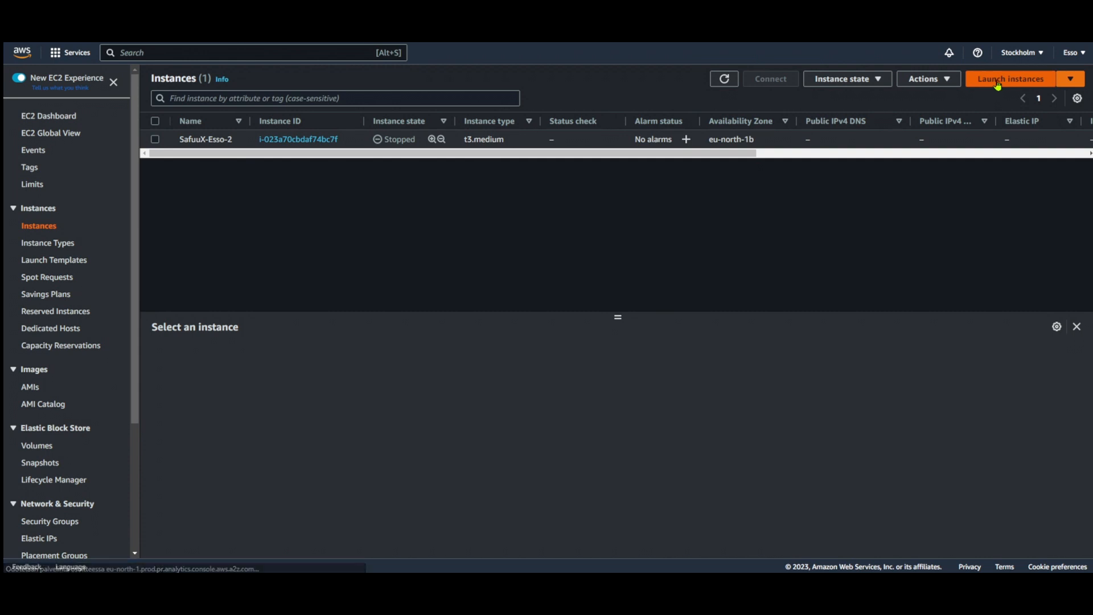
Switch to the AWS EC2 console, start launching a new instance and choose Ubuntu as its operating system image
{"action": "left_click", "coordinate": [997, 85]}
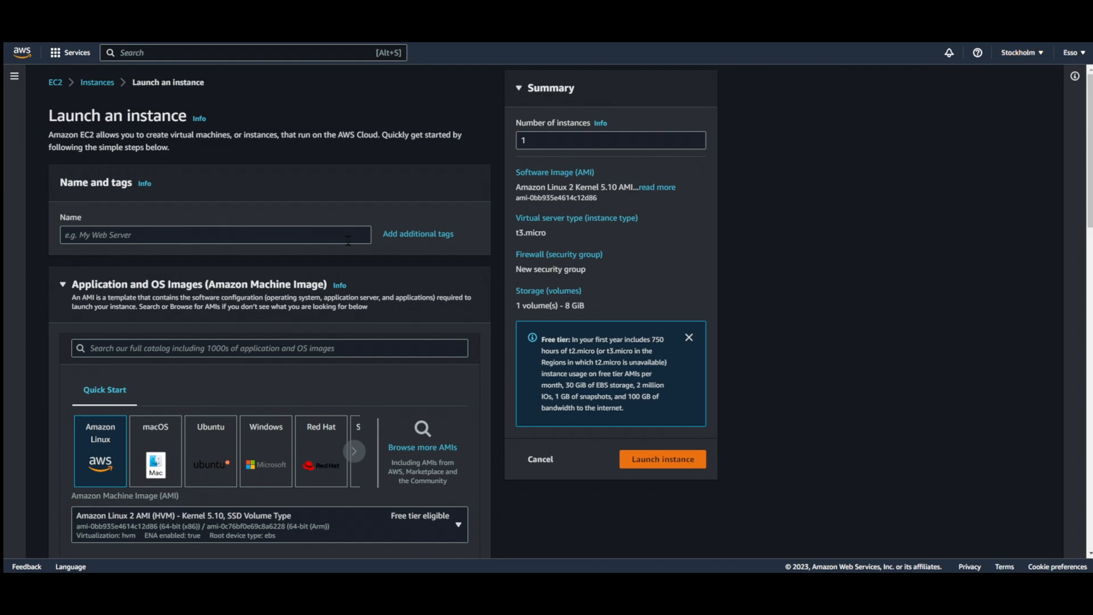
{"action": "scroll", "coordinate": [261, 257], "scroll_direction": "down", "scroll_amount": 4}
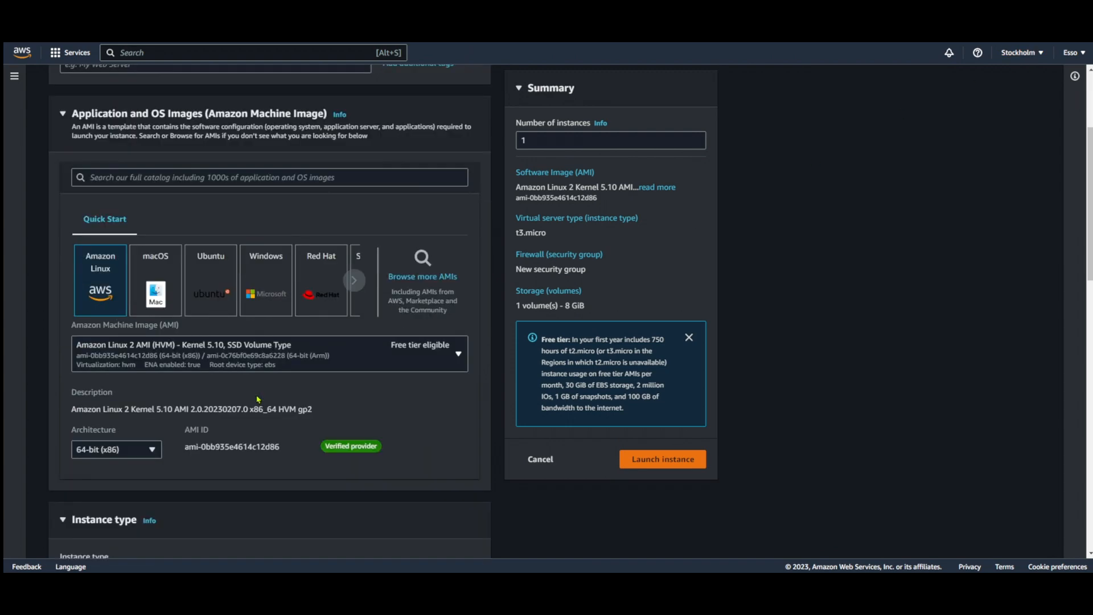
{"action": "left_click", "coordinate": [216, 221]}
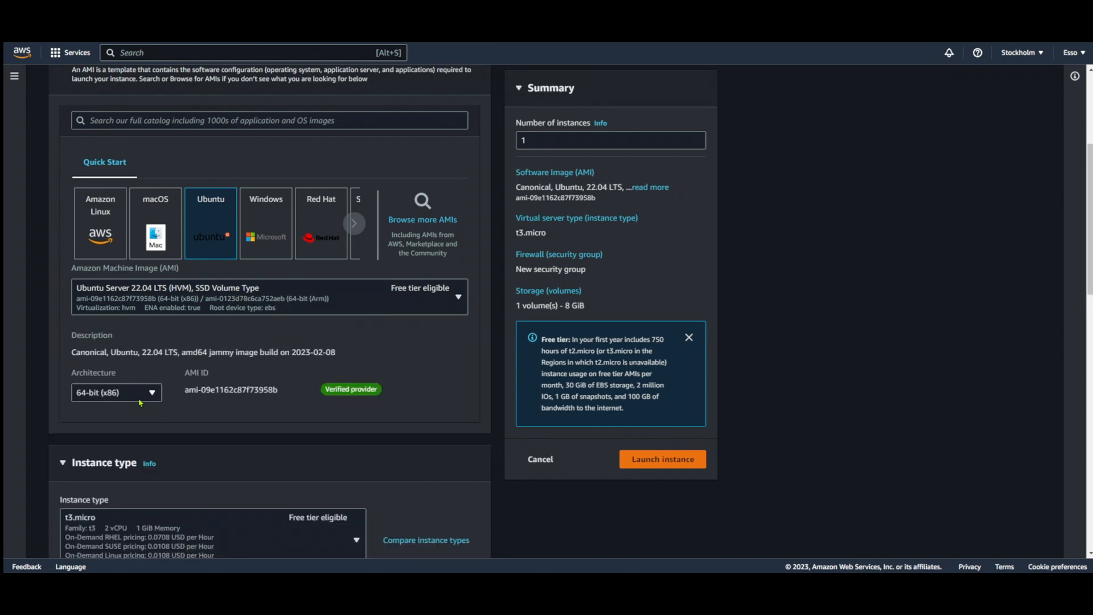
Search the instance types for "t4g" and look through the available sizes
{"action": "scroll", "coordinate": [307, 340], "scroll_direction": "down", "scroll_amount": 4}
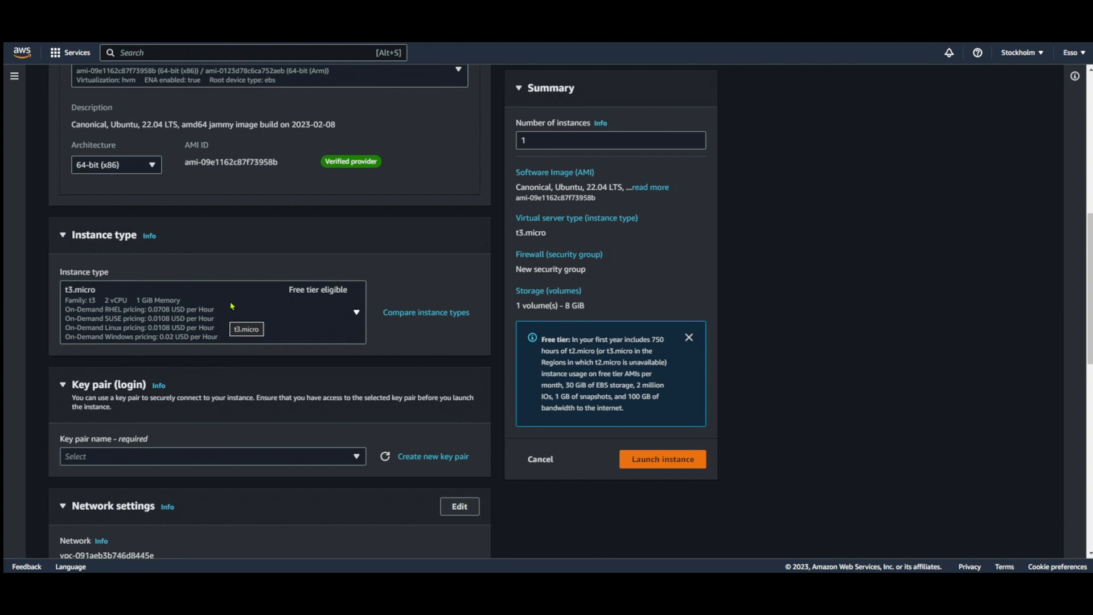
{"action": "left_click", "coordinate": [232, 307]}
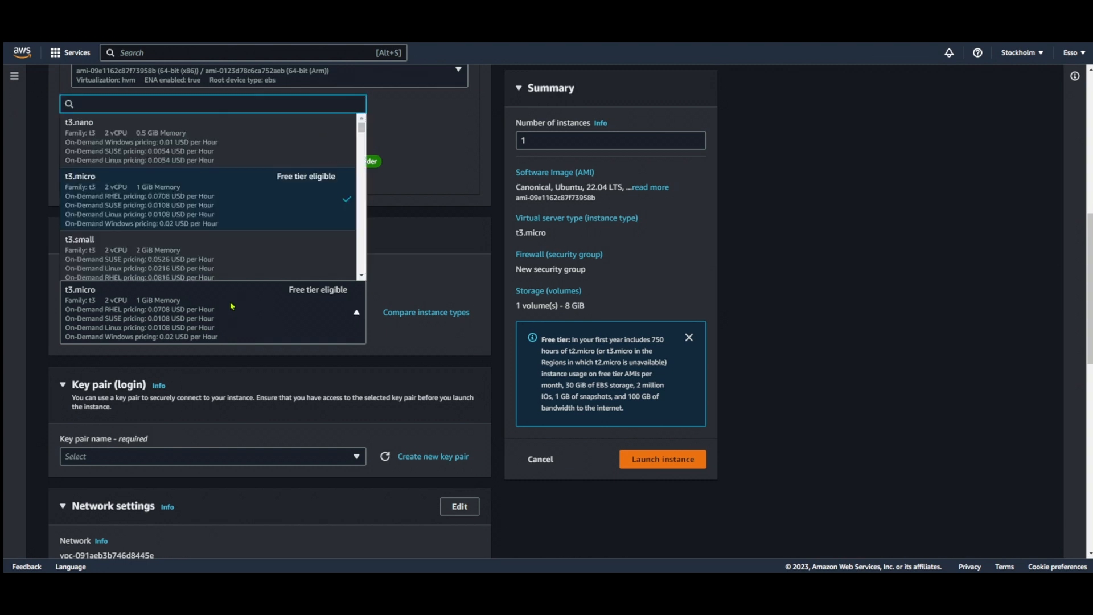
{"action": "type", "text": "t4g"}
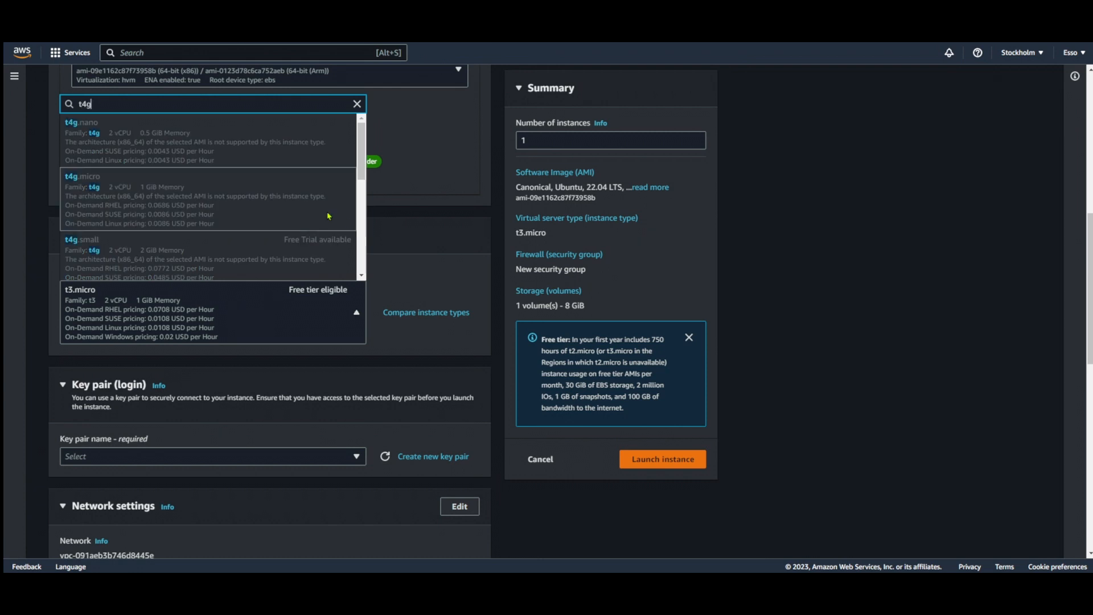
{"action": "scroll", "coordinate": [275, 224], "scroll_direction": "down", "scroll_amount": 2}
{"action": "scroll", "coordinate": [275, 221], "scroll_direction": "down", "scroll_amount": 1}
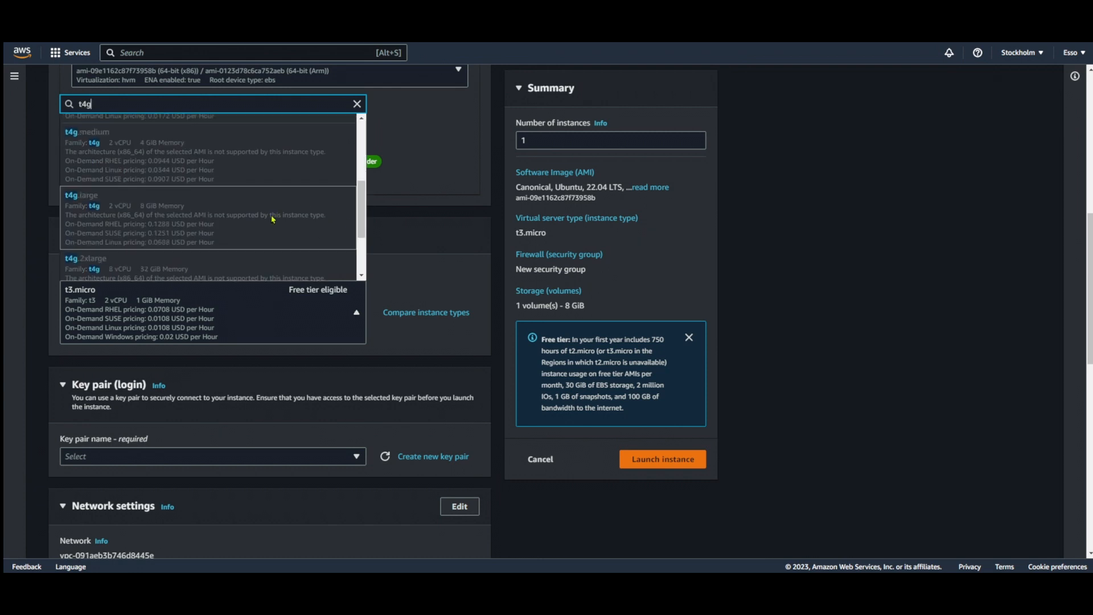
{"action": "scroll", "coordinate": [85, 203], "scroll_direction": "down", "scroll_amount": 1}
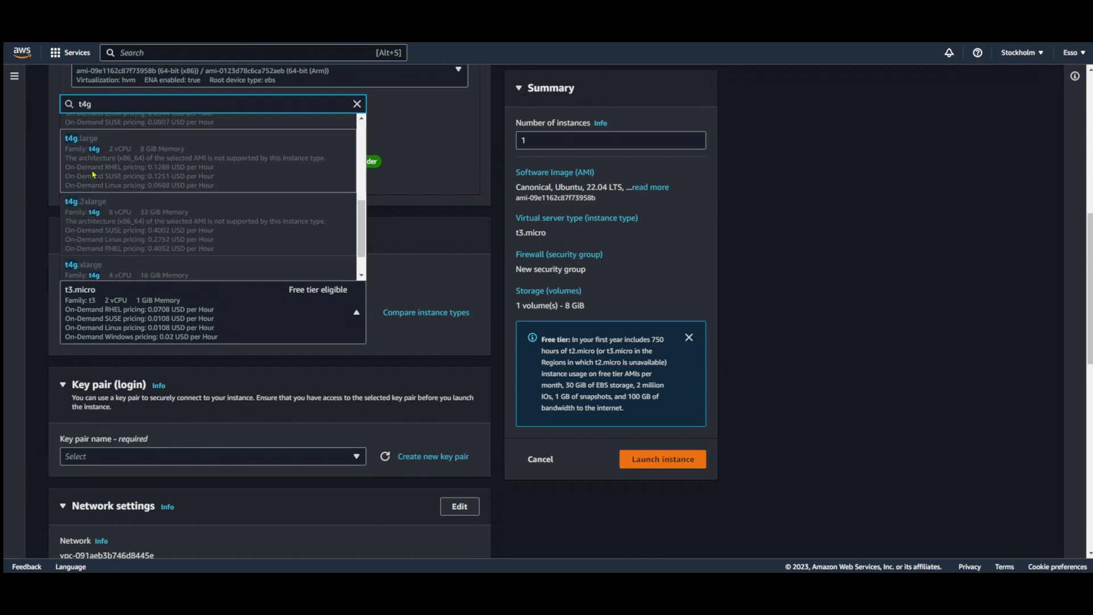
{"action": "scroll", "coordinate": [113, 209], "scroll_direction": "down", "scroll_amount": 1}
{"action": "scroll", "coordinate": [114, 209], "scroll_direction": "down", "scroll_amount": 1}
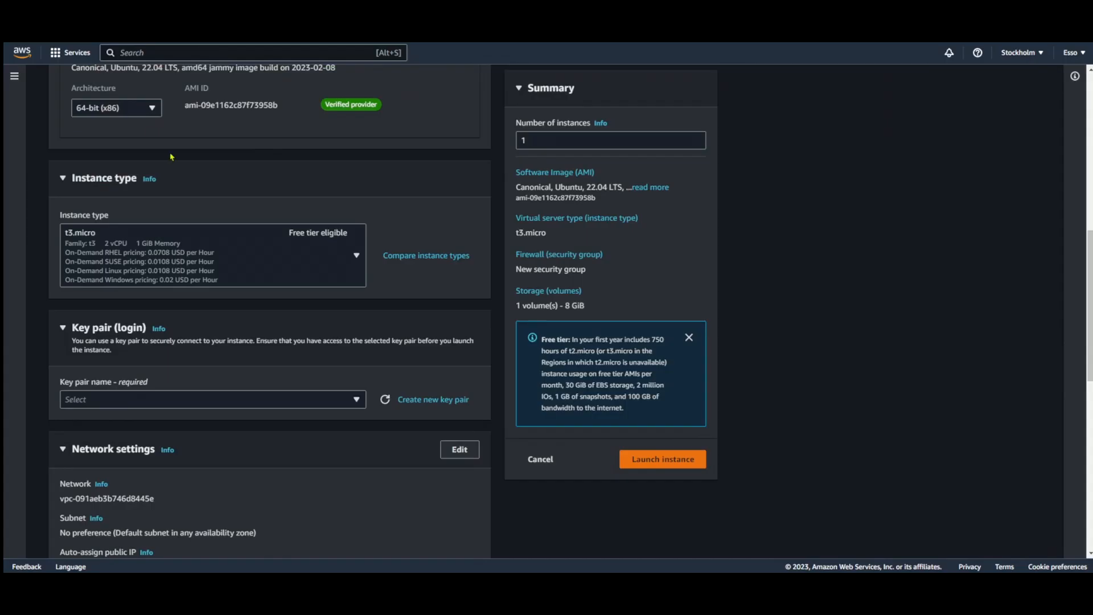
Search the instance types for "c6g", look through the sizes and close the list without choosing one
{"action": "left_click", "coordinate": [167, 231]}
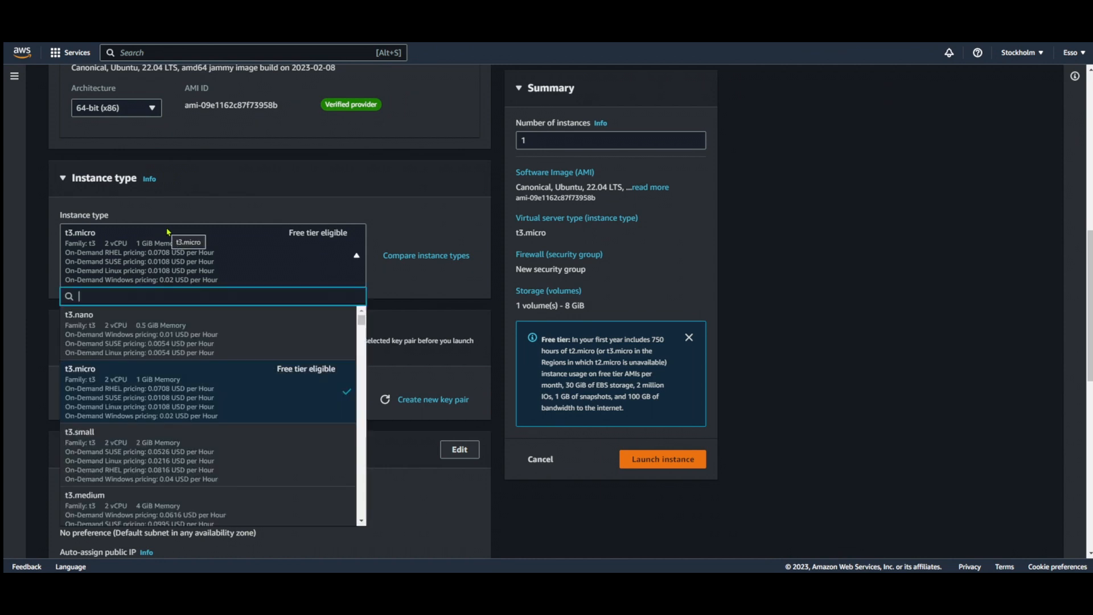
{"action": "type", "text": "c6g"}
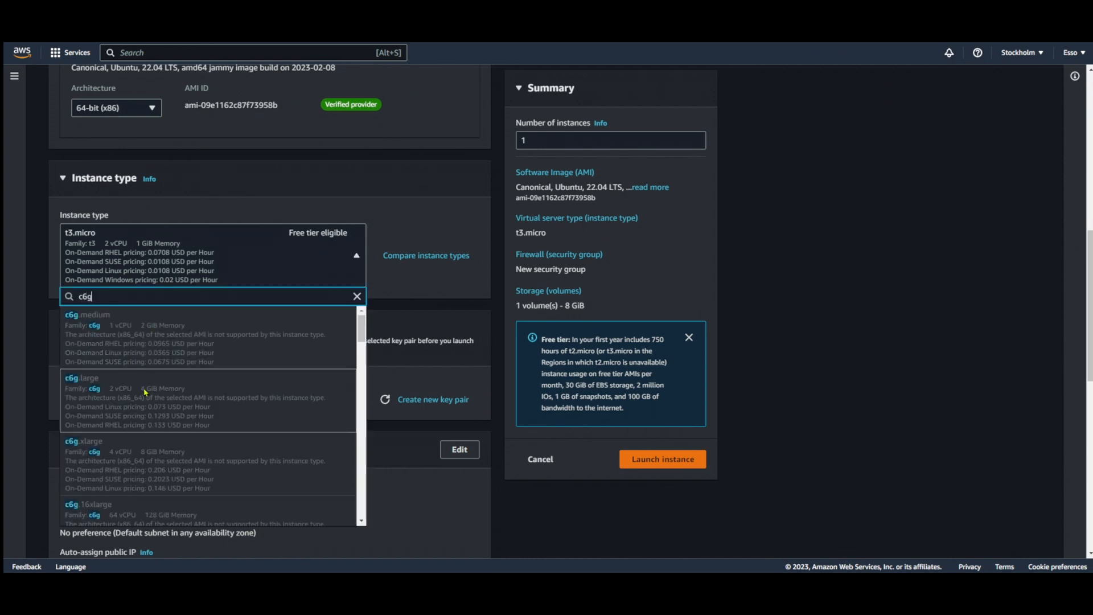
{"action": "scroll", "coordinate": [142, 370], "scroll_direction": "down", "scroll_amount": 5}
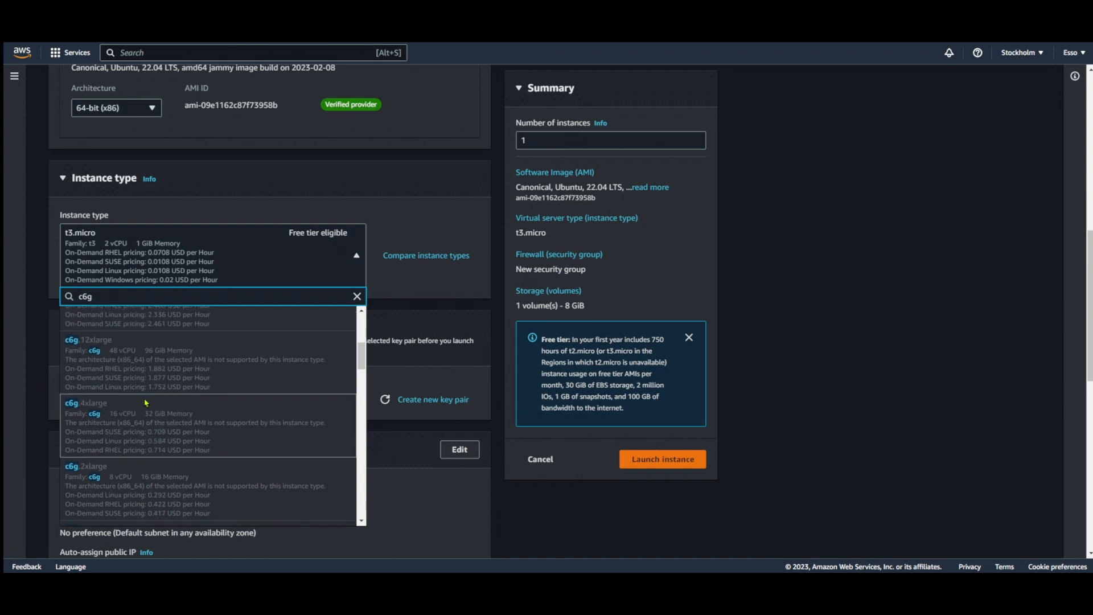
{"action": "scroll", "coordinate": [152, 395], "scroll_direction": "down", "scroll_amount": 1}
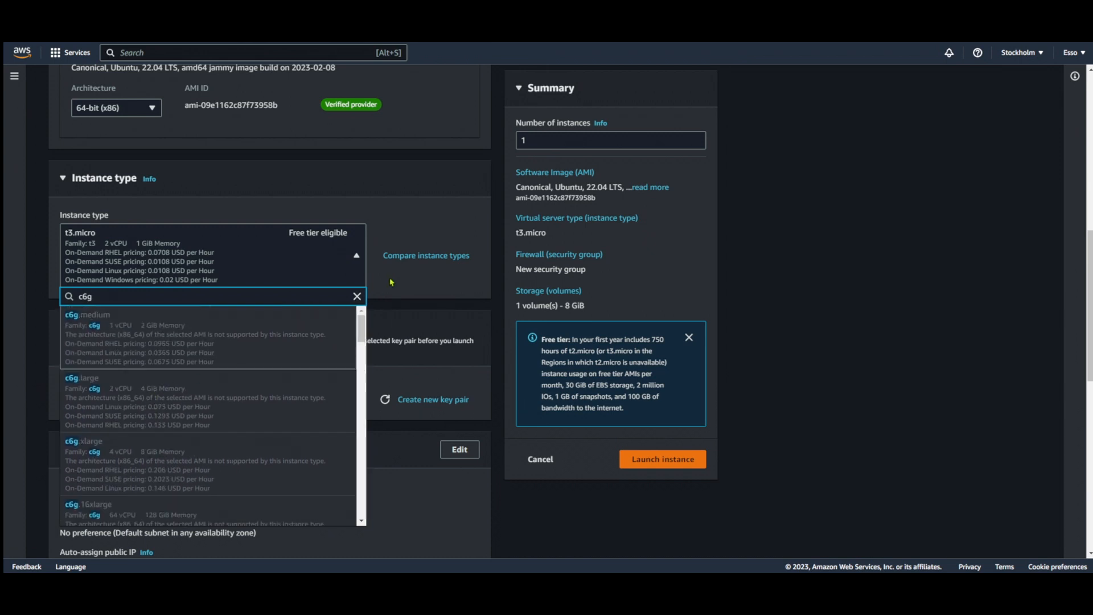
{"action": "left_click", "coordinate": [360, 187]}
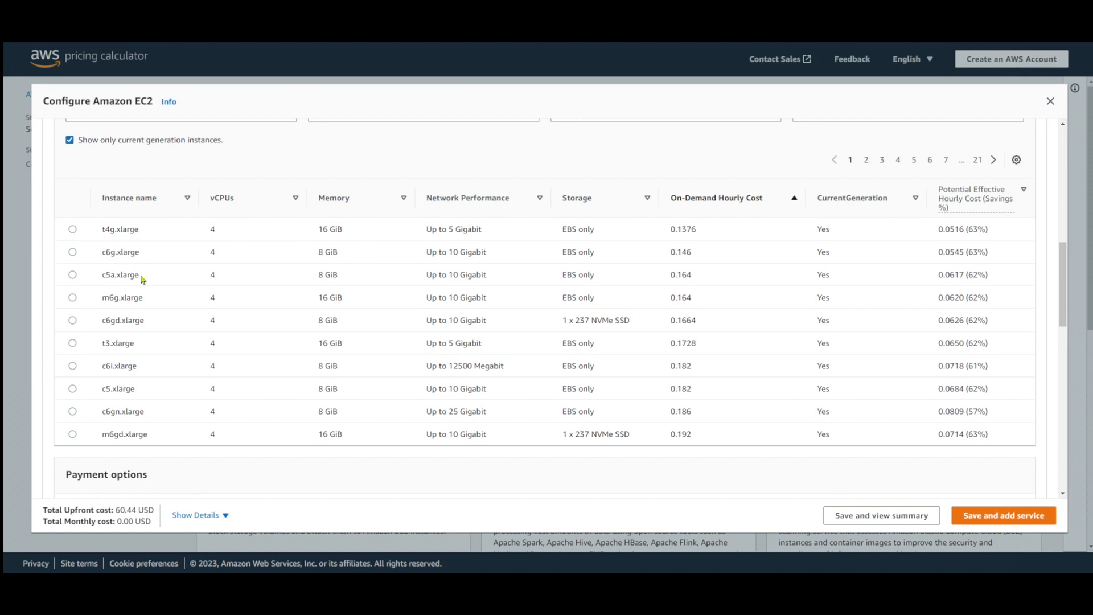
Check the c5a.xlarge name in the AWS Pricing Calculator and search the EC2 console's instance types for "c5a"
{"action": "left_click_drag", "start_coordinate": [142, 278], "coordinate": [101, 283]}
{"action": "left_click", "coordinate": [161, 282]}
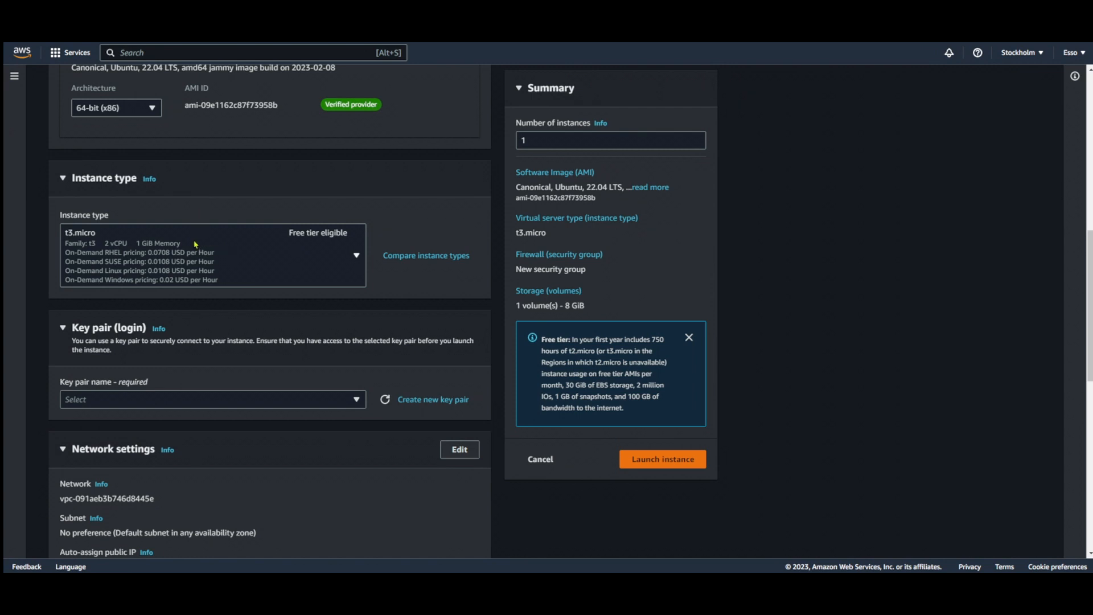
{"action": "left_click", "coordinate": [201, 238]}
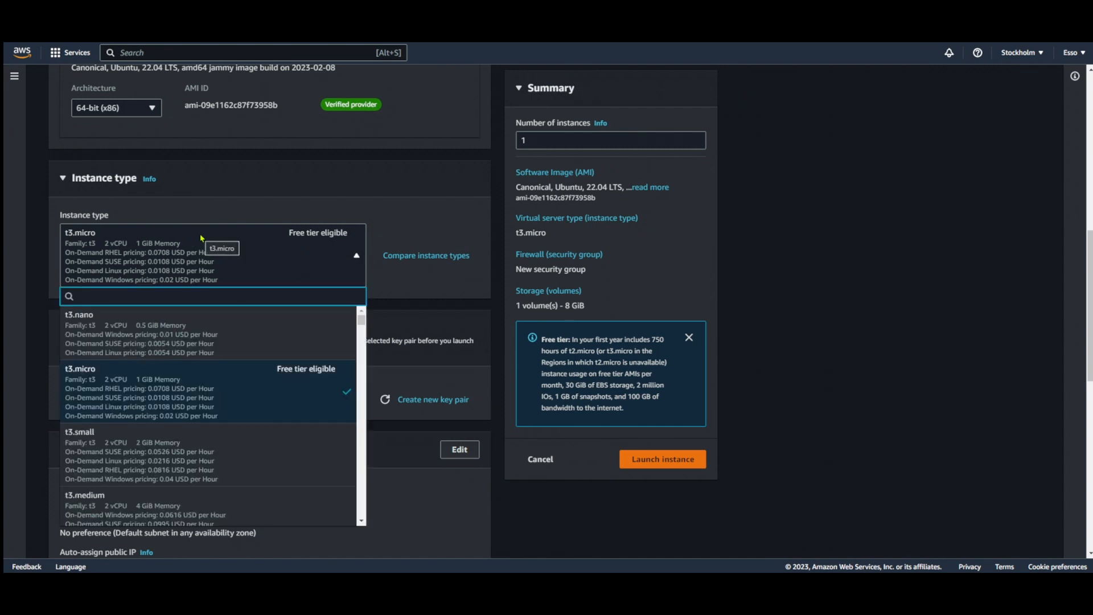
{"action": "type", "text": "c5a"}
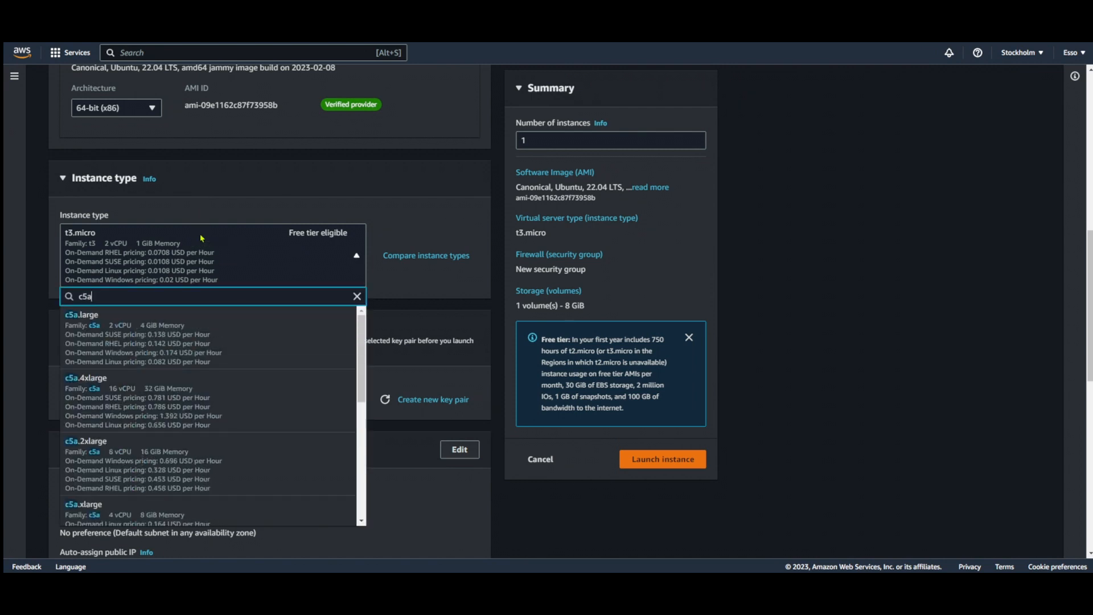
{"action": "scroll", "coordinate": [267, 407], "scroll_direction": "down", "scroll_amount": 2}
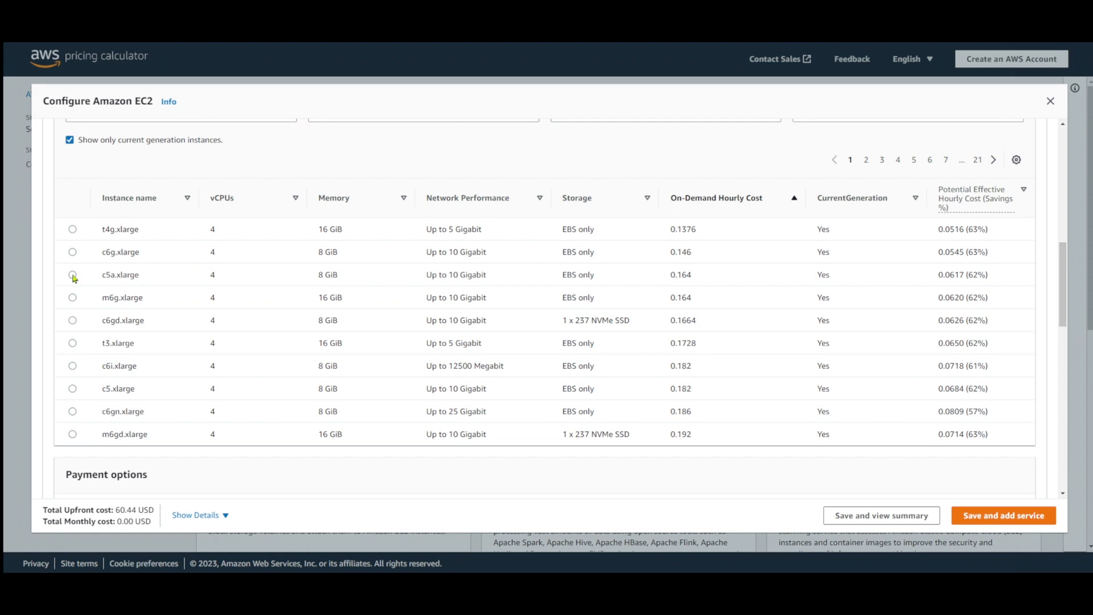
Check the c5a.xlarge on-demand hourly cost and the t3.xlarge row in the instance table
{"action": "double_click", "coordinate": [686, 275]}
{"action": "left_click_drag", "start_coordinate": [105, 343], "coordinate": [181, 350]}
{"action": "left_click", "coordinate": [154, 352]}
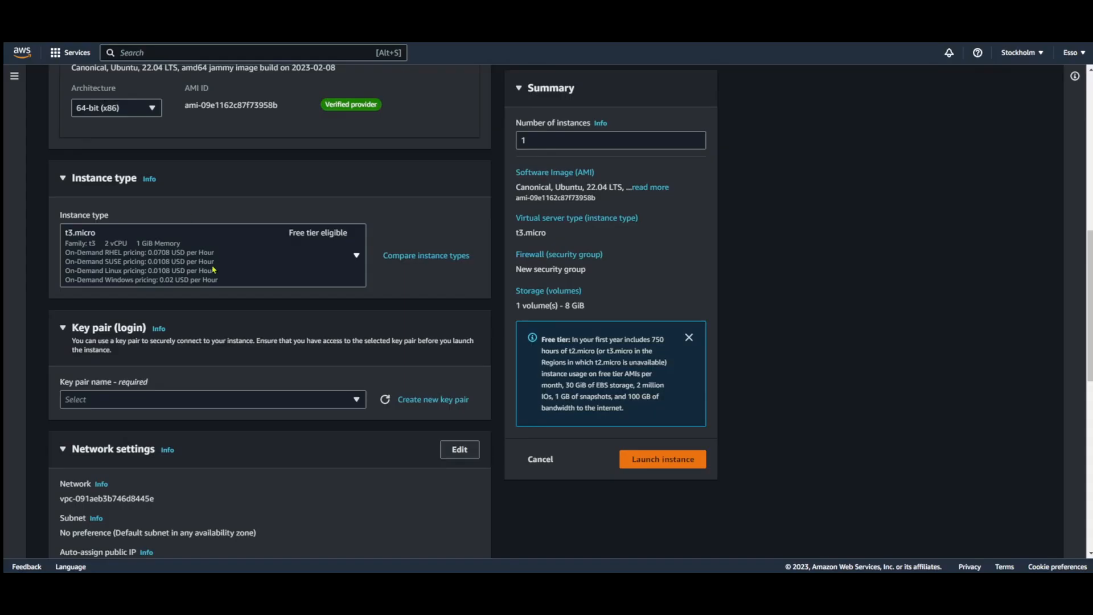
Search the EC2 console's instance types for "t3", look through the sizes and close the list without choosing one
{"action": "left_click", "coordinate": [199, 243]}
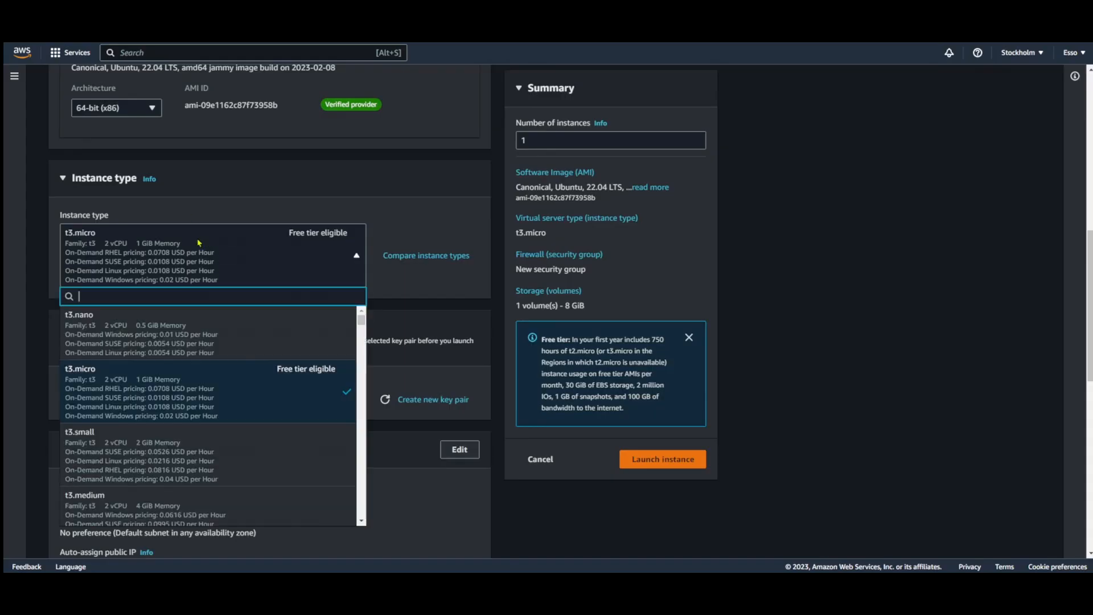
{"action": "type", "text": "t3"}
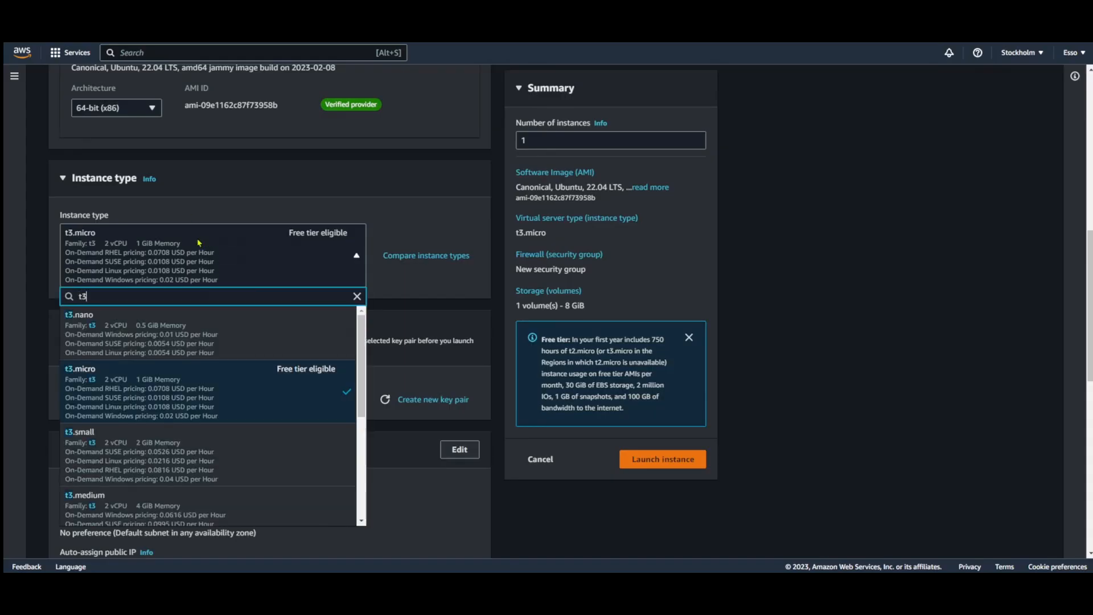
{"action": "scroll", "coordinate": [266, 397], "scroll_direction": "down", "scroll_amount": 2}
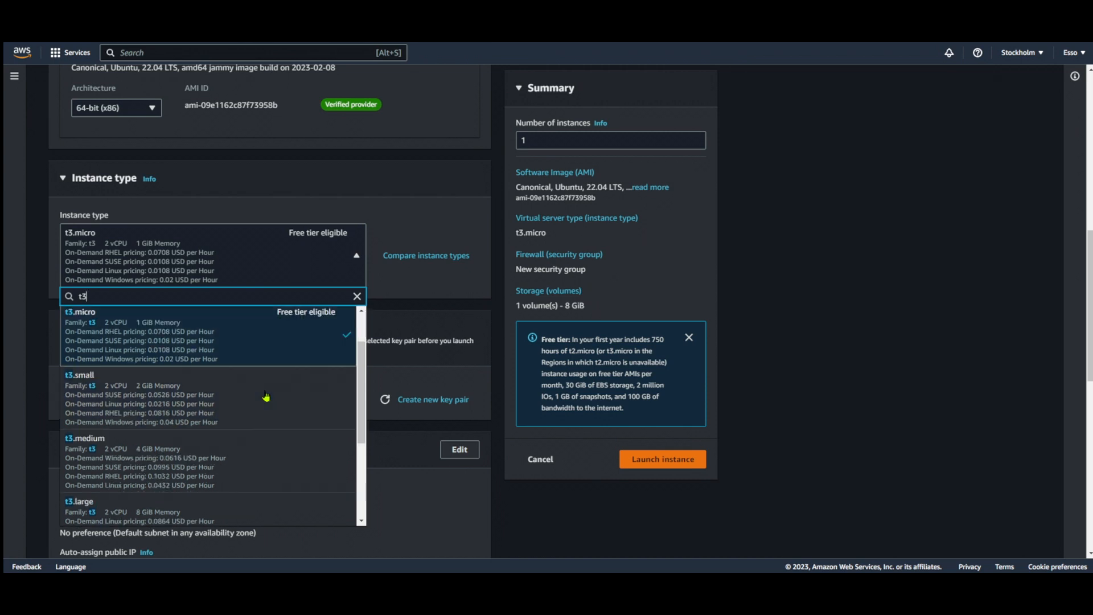
{"action": "scroll", "coordinate": [266, 397], "scroll_direction": "down", "scroll_amount": 4}
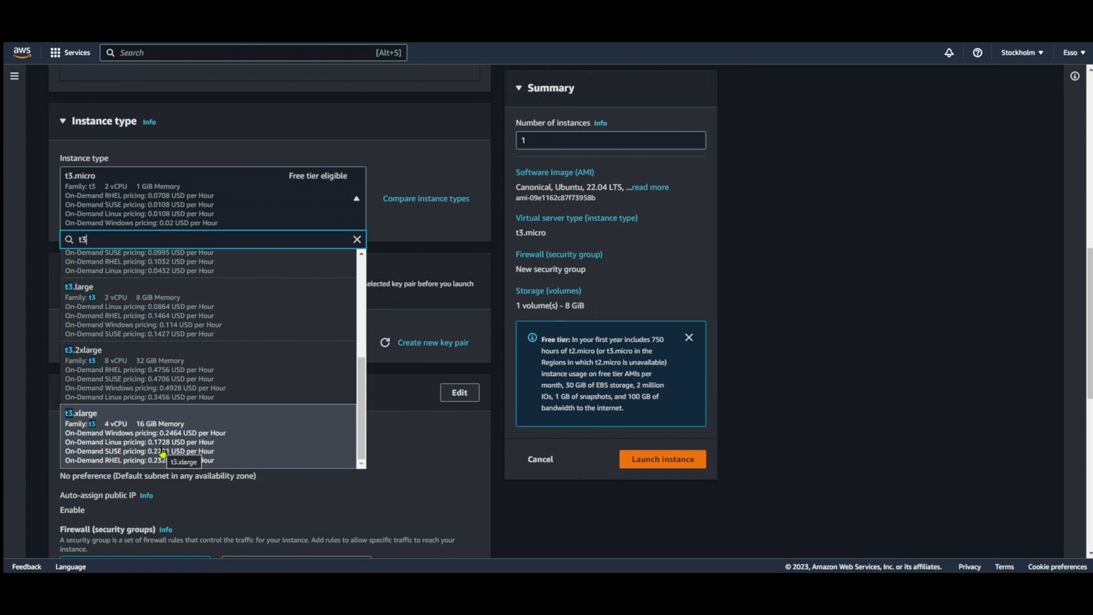
{"action": "left_click", "coordinate": [229, 219]}
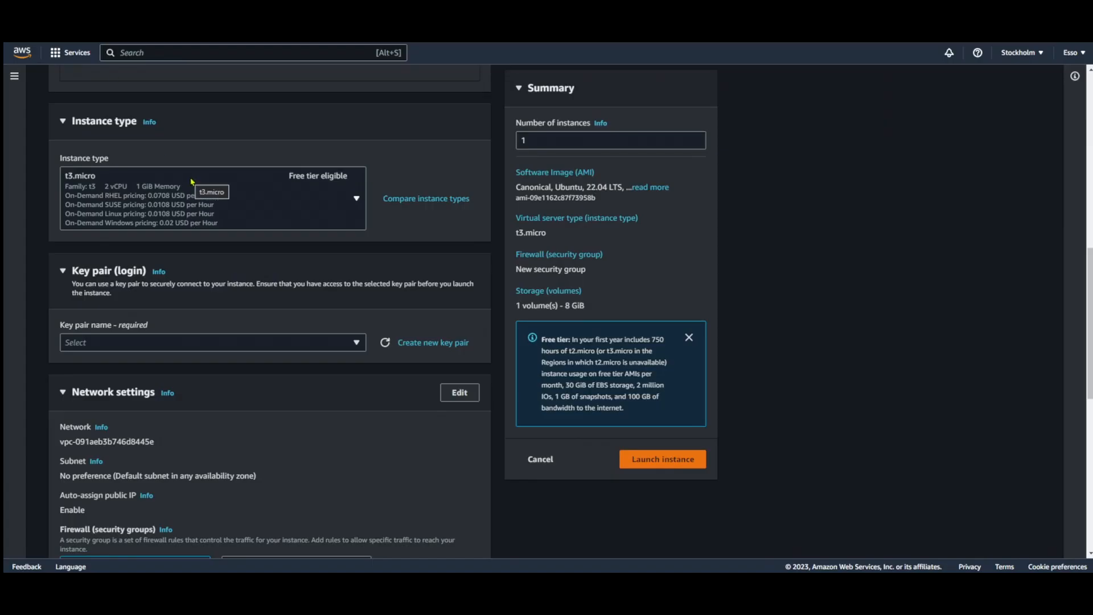
Search the instance types for "4 vcpu", compare memory and prices, and choose c5a.xlarge
{"action": "left_click", "coordinate": [192, 189]}
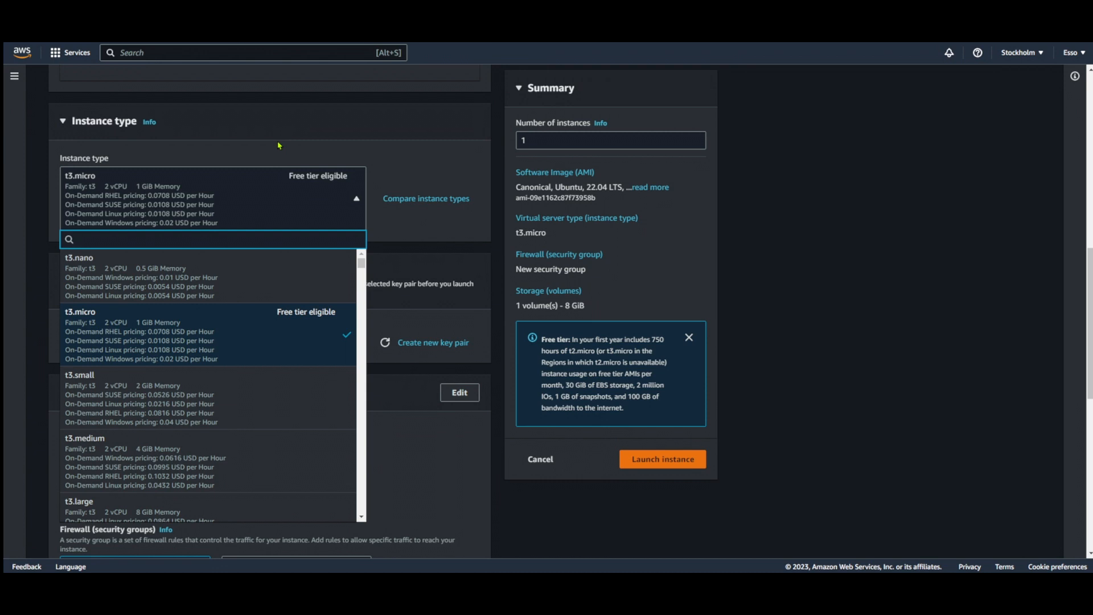
{"action": "type", "text": "4"}
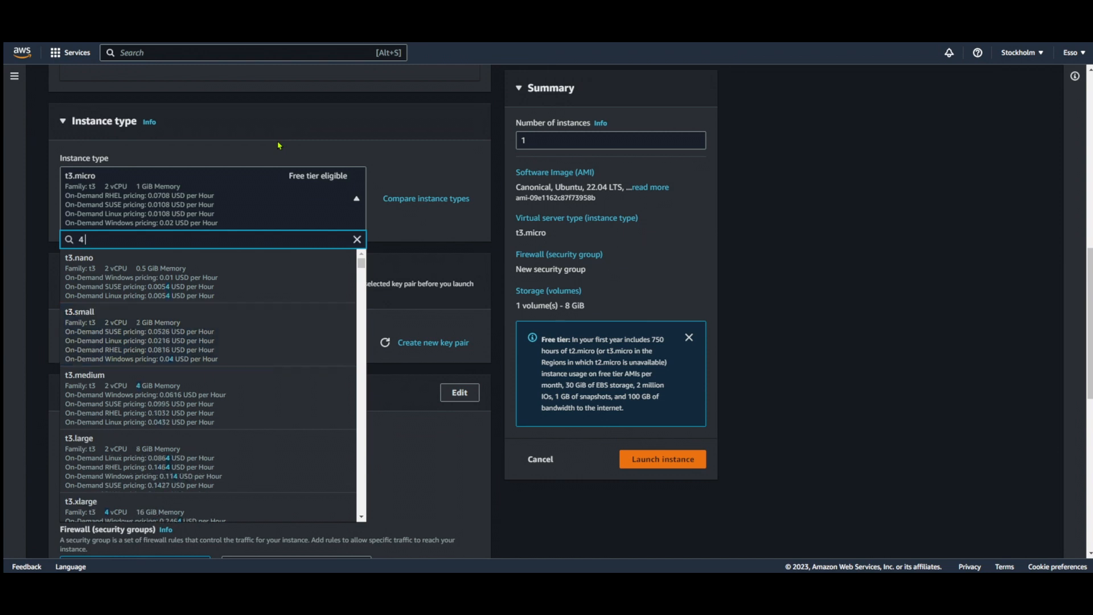
{"action": "type", "text": " vcpu"}
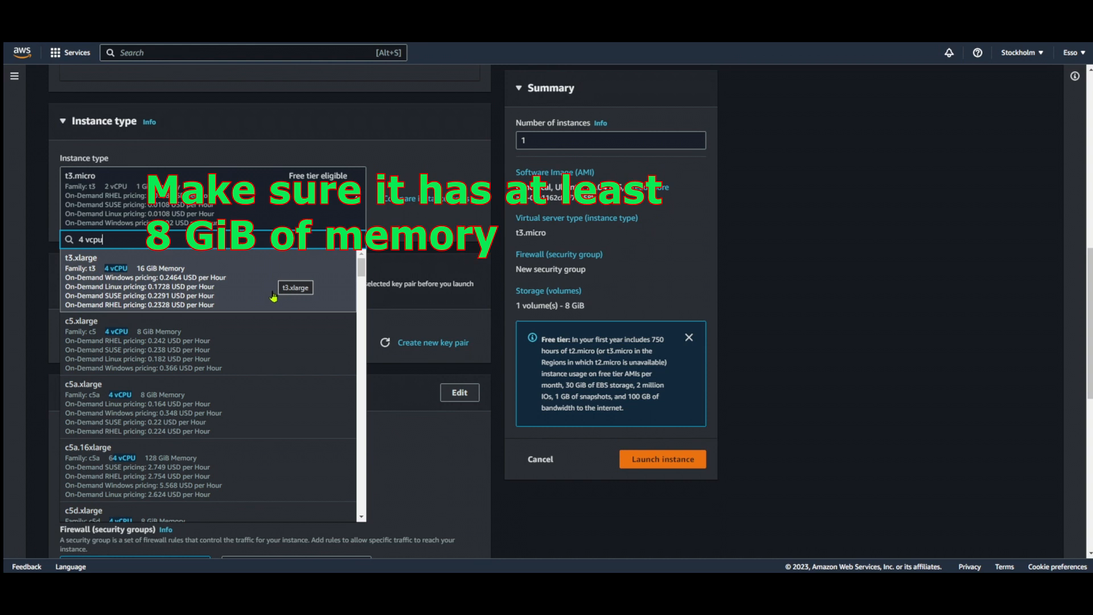
{"action": "scroll", "coordinate": [274, 296], "scroll_direction": "down", "scroll_amount": 4}
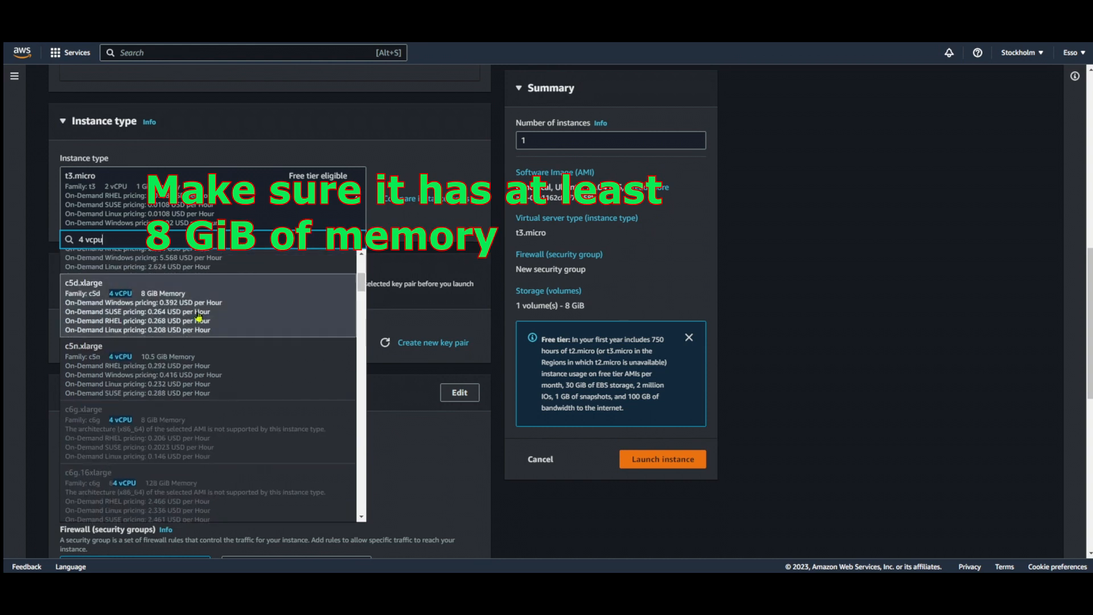
{"action": "scroll", "coordinate": [148, 309], "scroll_direction": "down", "scroll_amount": 2}
{"action": "scroll", "coordinate": [148, 309], "scroll_direction": "down", "scroll_amount": 2}
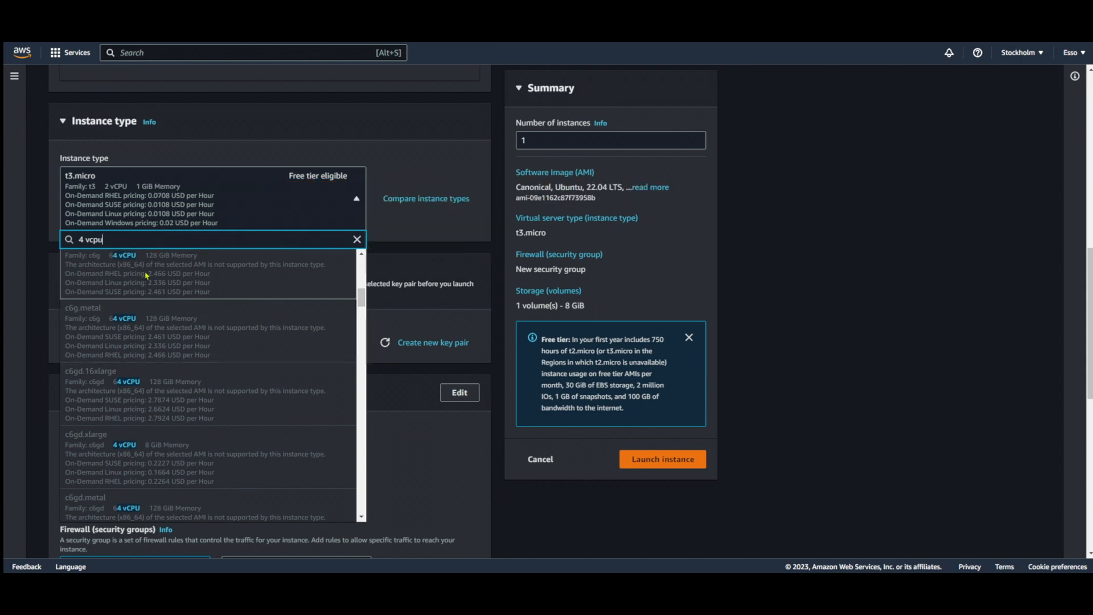
{"action": "scroll", "coordinate": [220, 329], "scroll_direction": "down", "scroll_amount": 3}
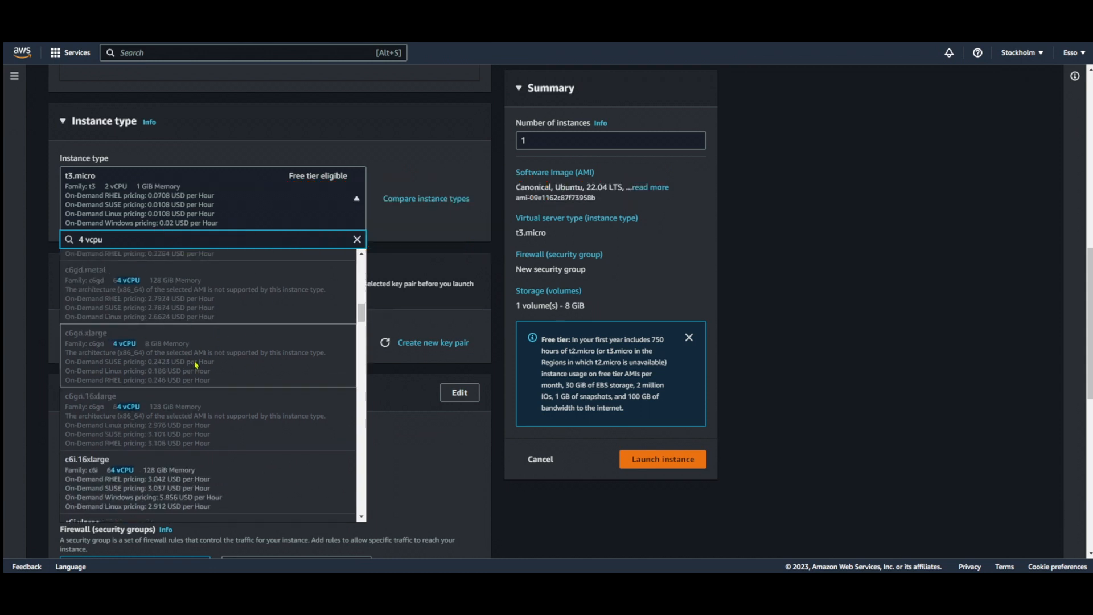
{"action": "scroll", "coordinate": [208, 372], "scroll_direction": "down", "scroll_amount": 4}
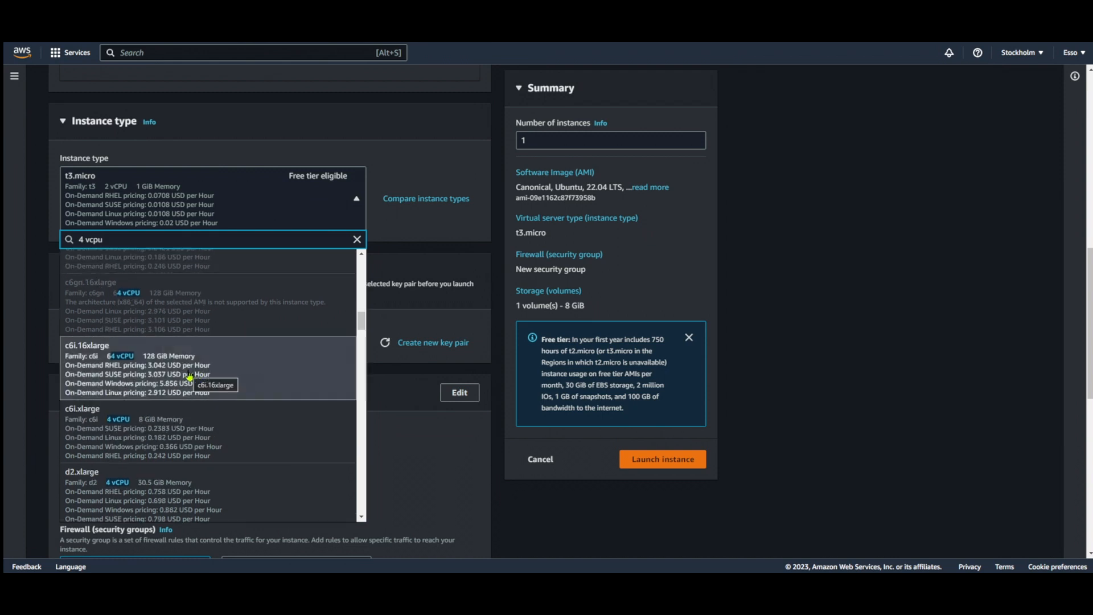
{"action": "scroll", "coordinate": [190, 376], "scroll_direction": "up", "scroll_amount": 5}
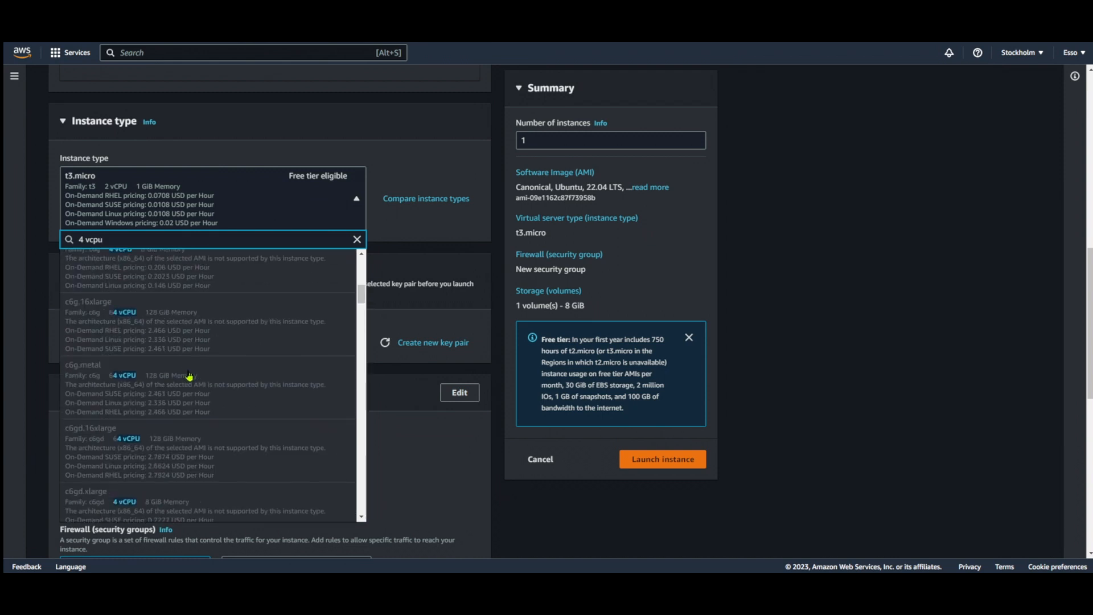
{"action": "scroll", "coordinate": [189, 376], "scroll_direction": "up", "scroll_amount": 3}
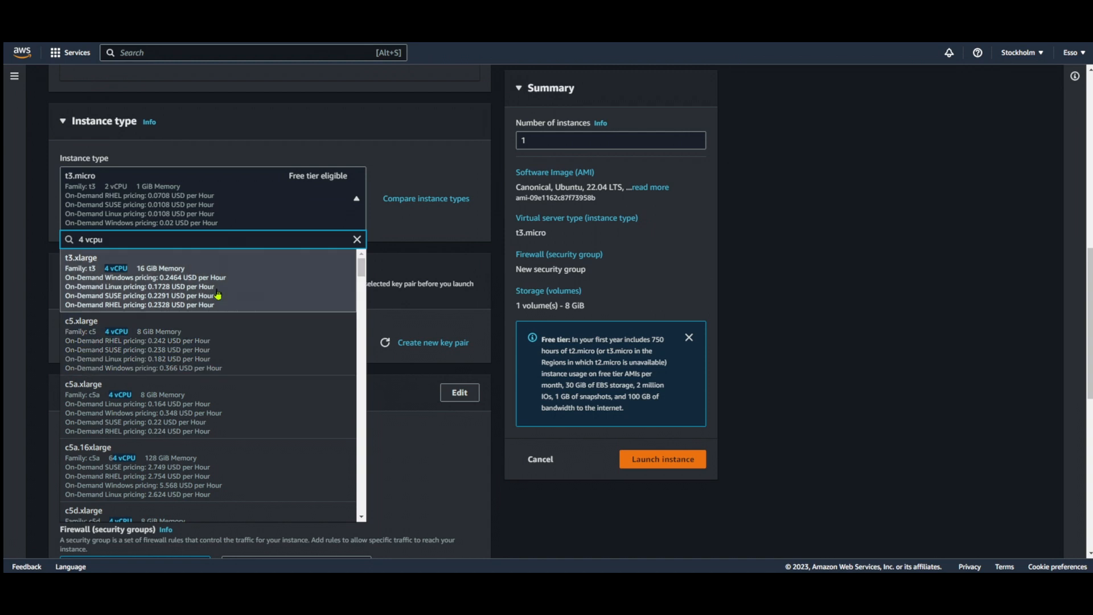
{"action": "scroll", "coordinate": [218, 297], "scroll_direction": "down", "scroll_amount": 1}
{"action": "scroll", "coordinate": [217, 307], "scroll_direction": "up", "scroll_amount": 1}
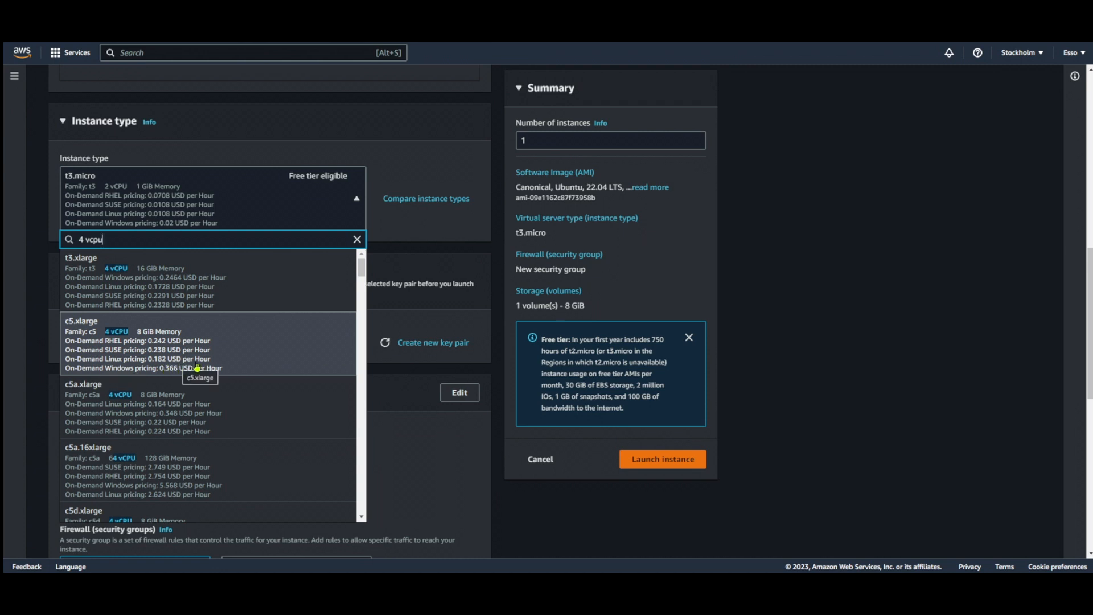
{"action": "scroll", "coordinate": [219, 367], "scroll_direction": "down", "scroll_amount": 1}
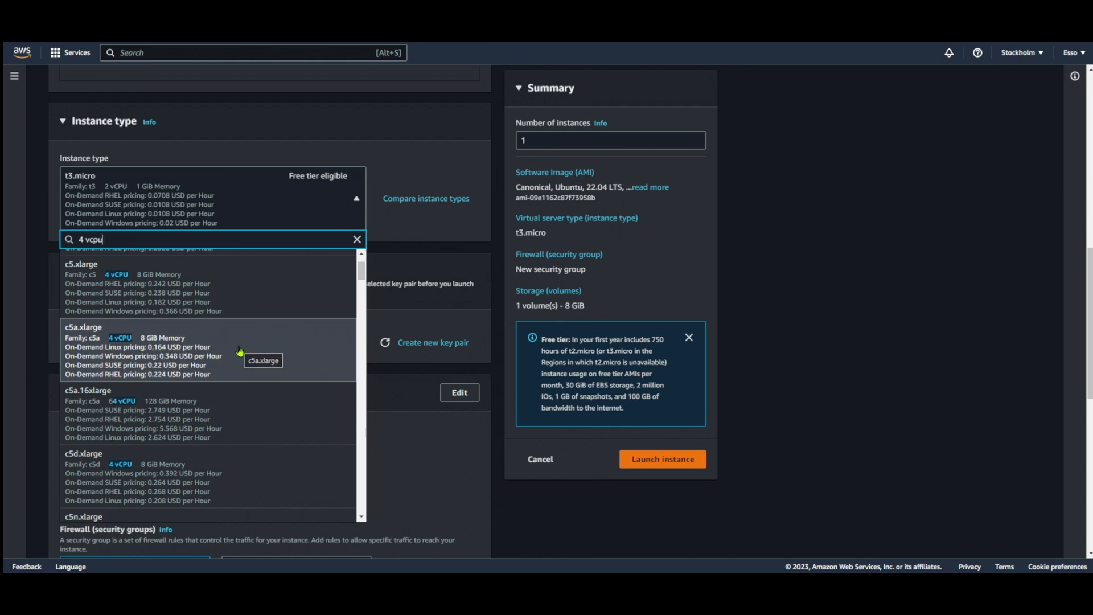
{"action": "left_click", "coordinate": [223, 350]}
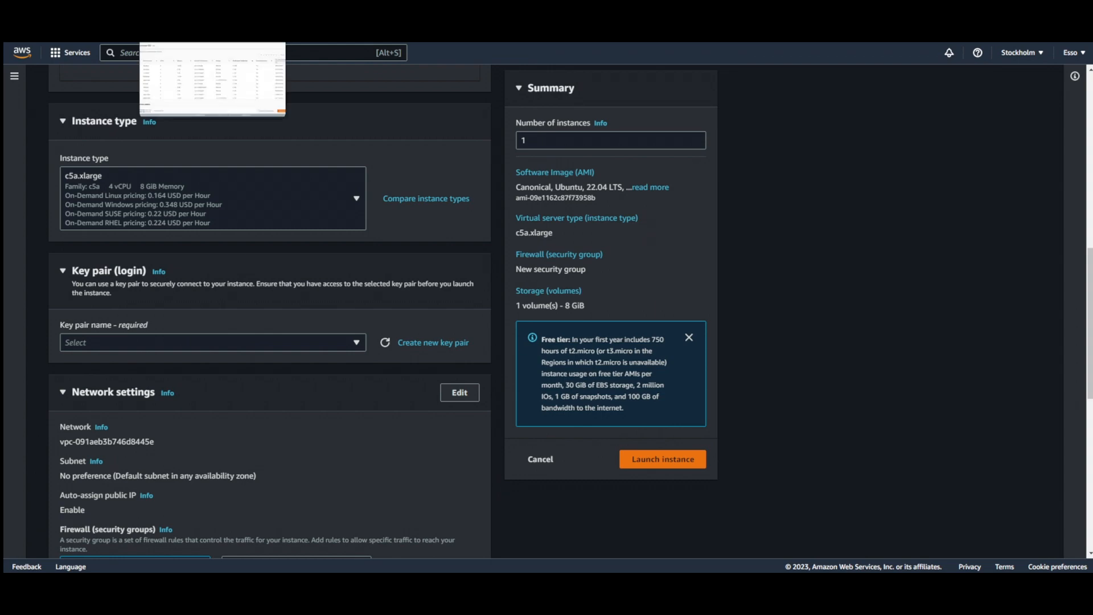
Switch to the AWS Pricing Calculator, select the c5a.xlarge instance and choose On-Demand as its payment option
{"action": "left_click", "coordinate": [191, 43]}
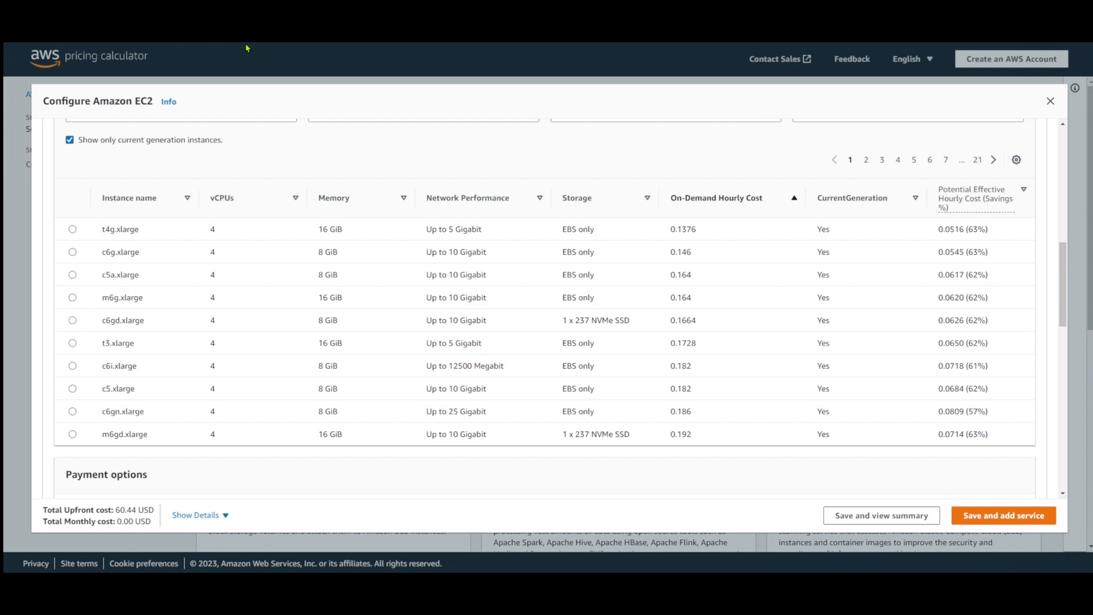
{"action": "left_click", "coordinate": [73, 275]}
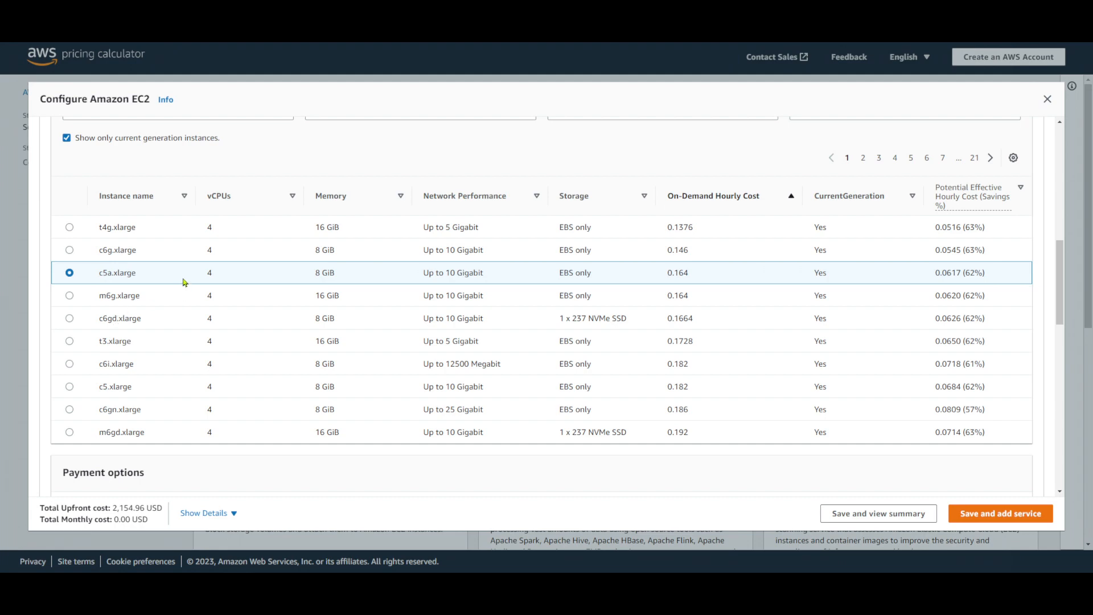
{"action": "scroll", "coordinate": [184, 283], "scroll_direction": "down", "scroll_amount": 6}
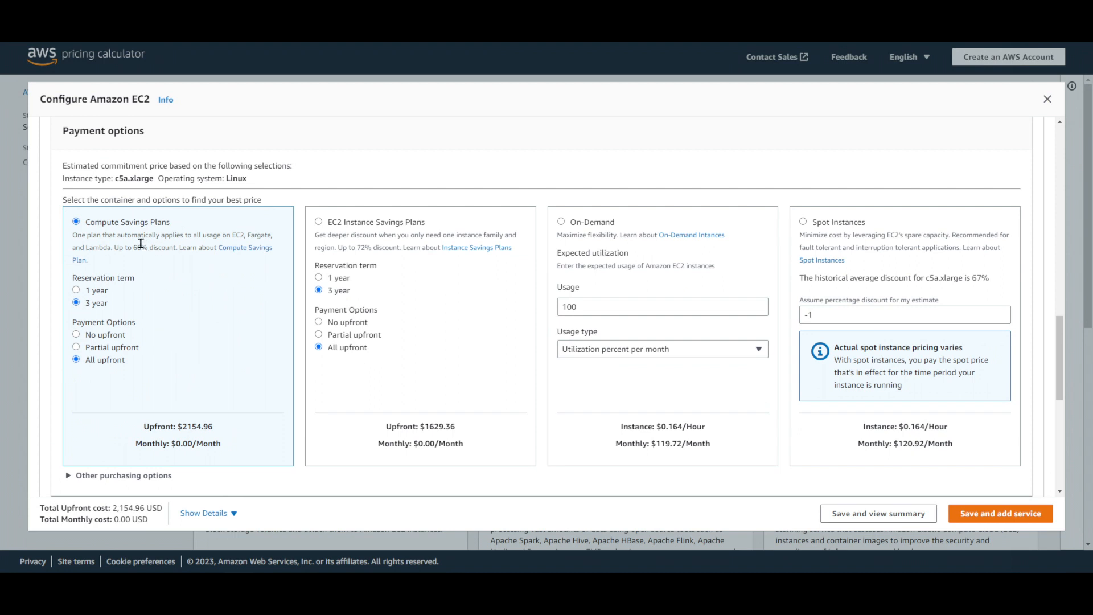
{"action": "left_click", "coordinate": [561, 222]}
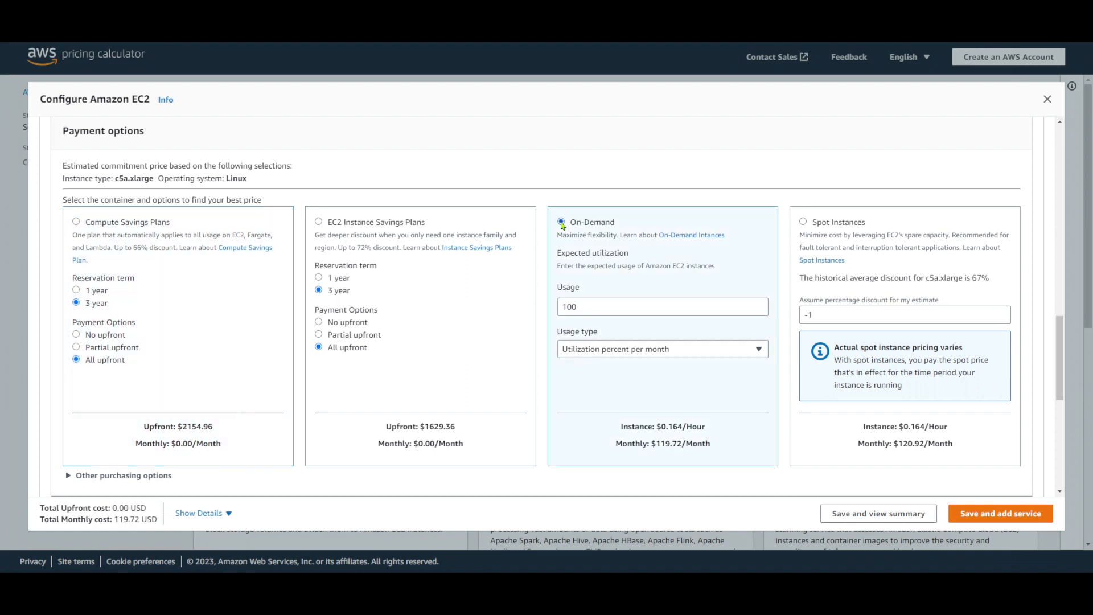
{"action": "left_click_drag", "start_coordinate": [114, 518], "coordinate": [153, 519]}
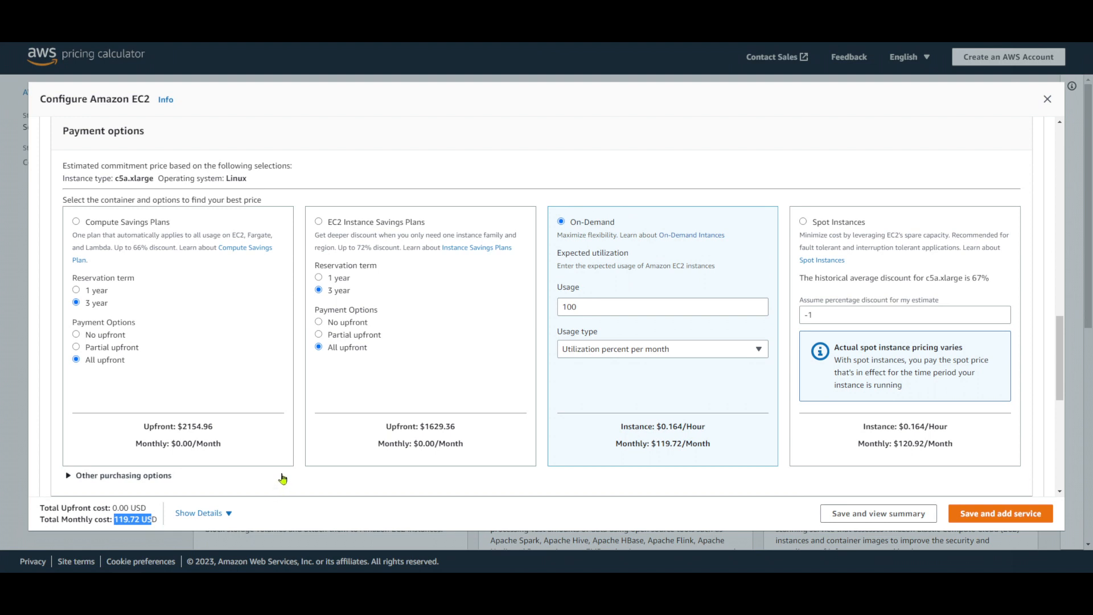
Set the estimate's Elastic Block Store storage to General Purpose SSD (gp2) with an amount of 500 GB
{"action": "scroll", "coordinate": [283, 479], "scroll_direction": "down", "scroll_amount": 5}
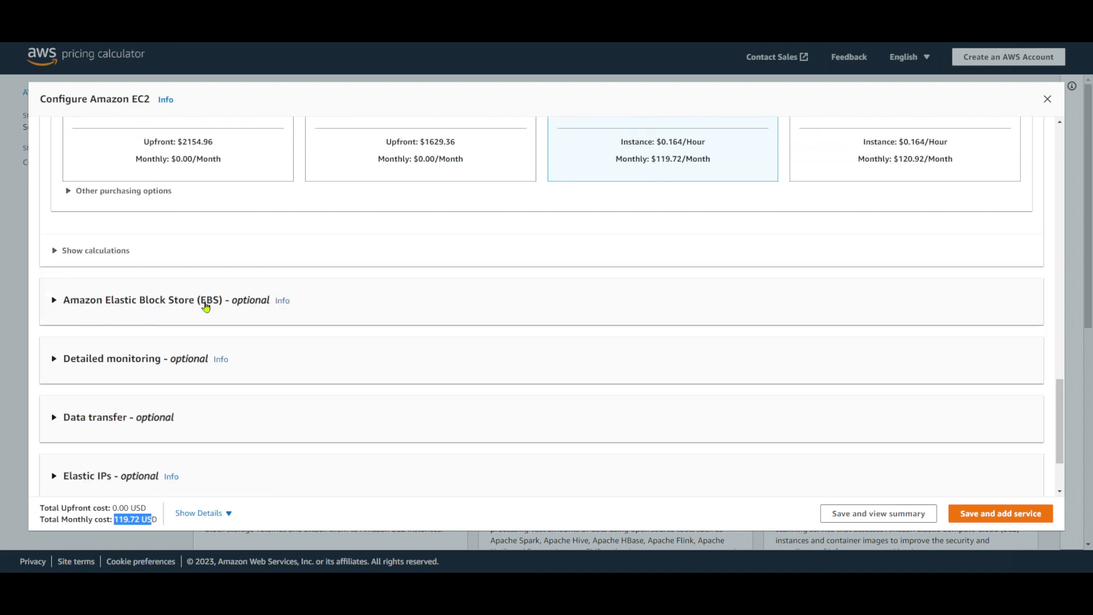
{"action": "left_click", "coordinate": [361, 296]}
{"action": "scroll", "coordinate": [359, 296], "scroll_direction": "down", "scroll_amount": 3}
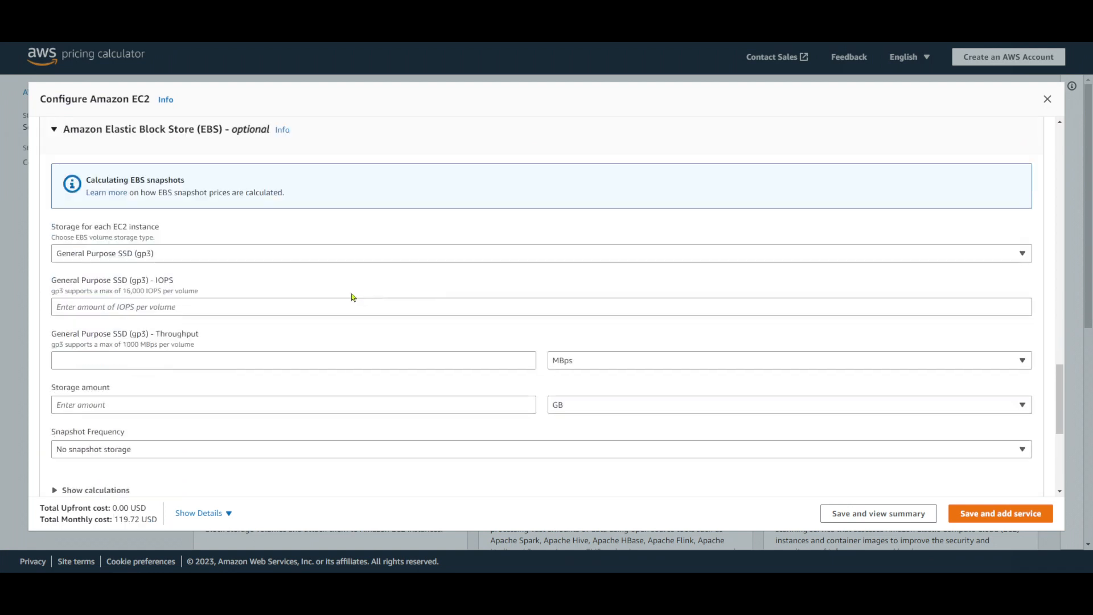
{"action": "left_click", "coordinate": [176, 256]}
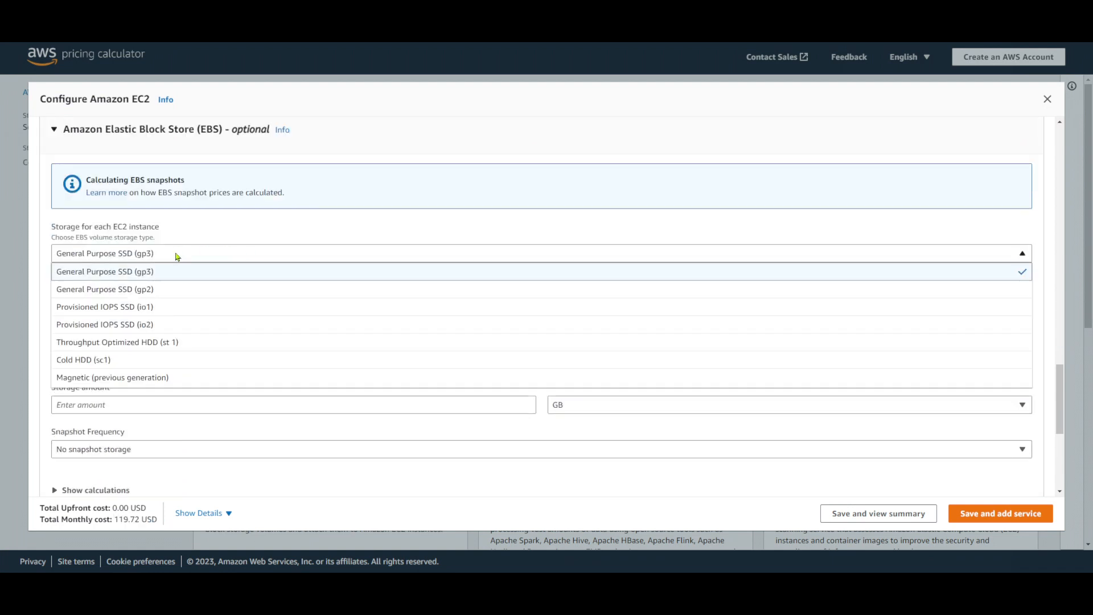
{"action": "left_click", "coordinate": [161, 290]}
{"action": "left_click", "coordinate": [160, 298]}
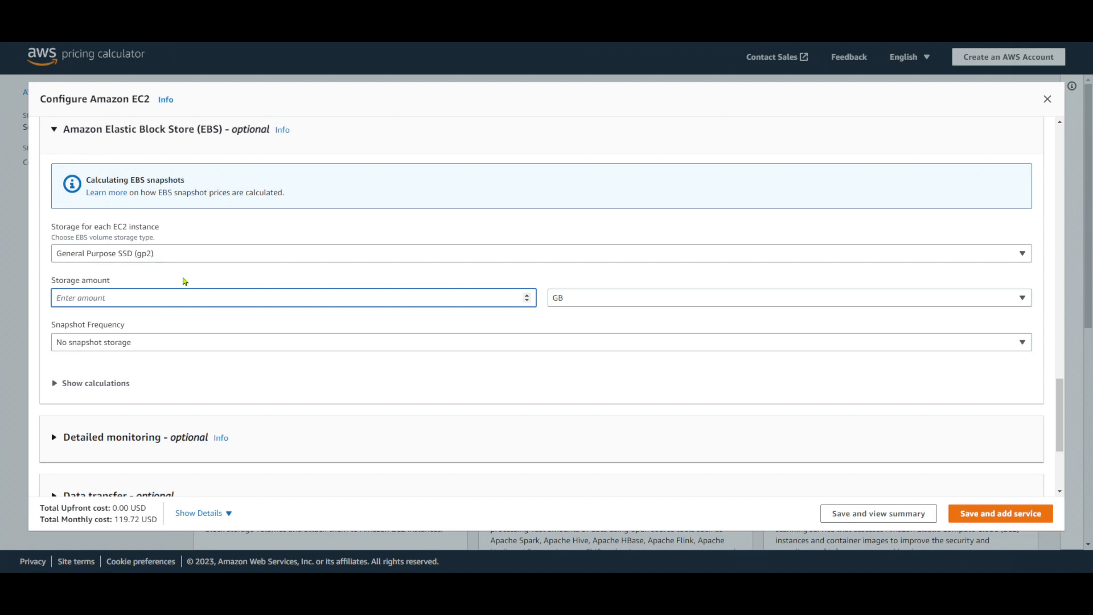
{"action": "type", "text": "500"}
{"action": "left_click", "coordinate": [349, 377]}
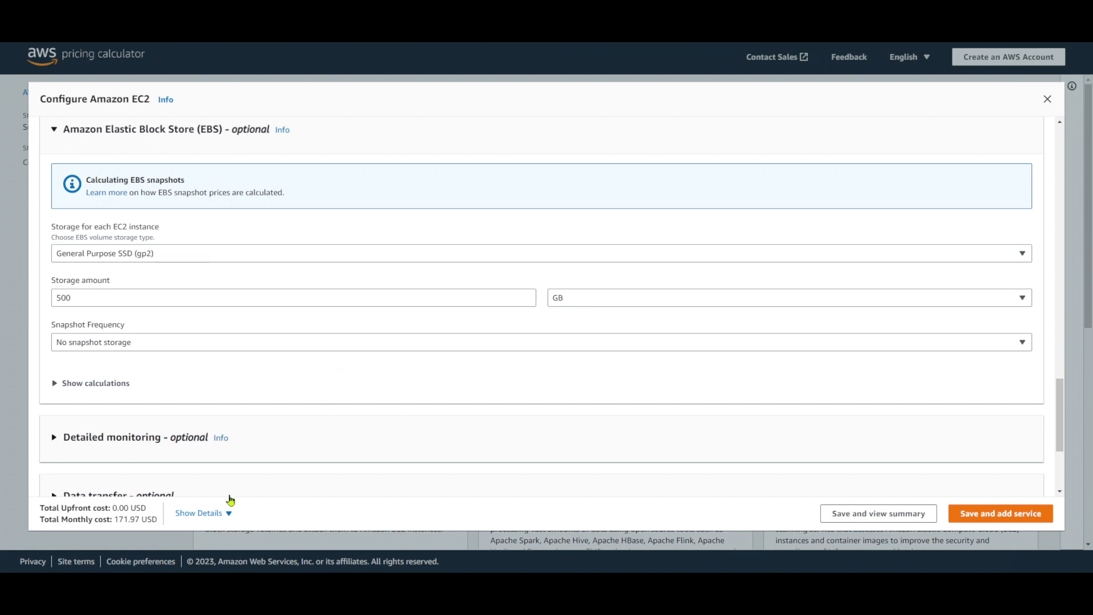
Check the total monthly cost and review the estimate's instance filters, chosen instance and payment option
{"action": "left_click_drag", "start_coordinate": [112, 520], "coordinate": [162, 522]}
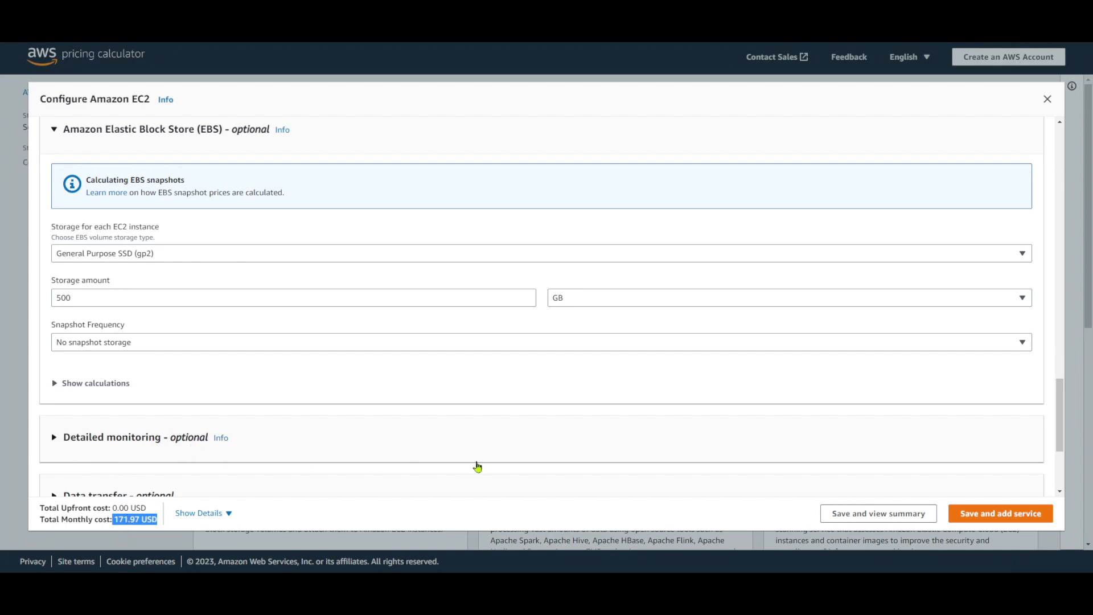
{"action": "scroll", "coordinate": [549, 462], "scroll_direction": "up", "scroll_amount": 3}
{"action": "scroll", "coordinate": [549, 462], "scroll_direction": "up", "scroll_amount": 10}
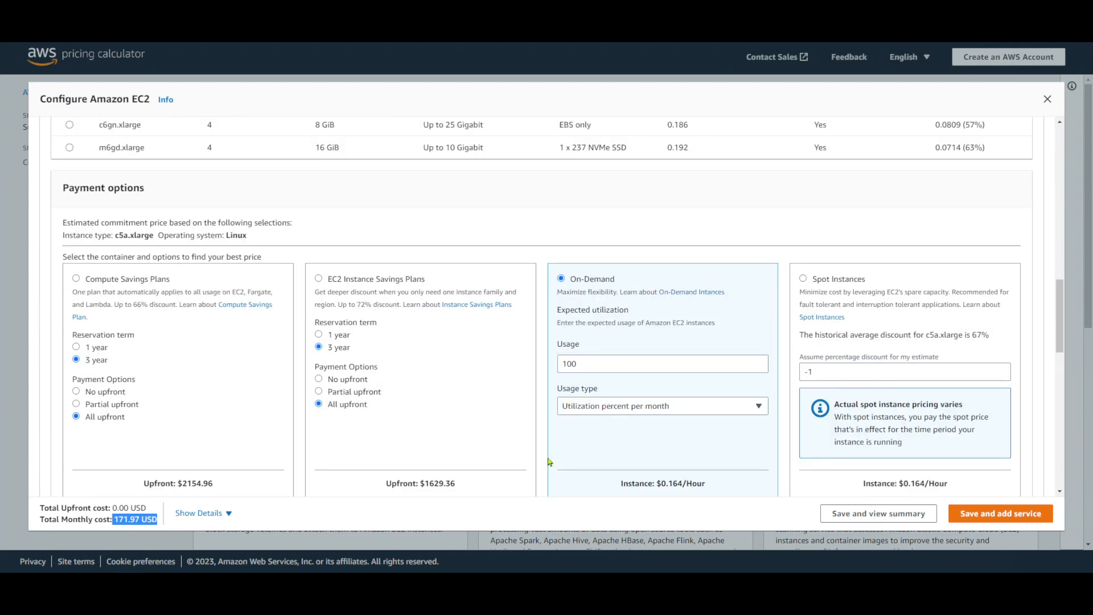
{"action": "scroll", "coordinate": [545, 456], "scroll_direction": "down", "scroll_amount": 1}
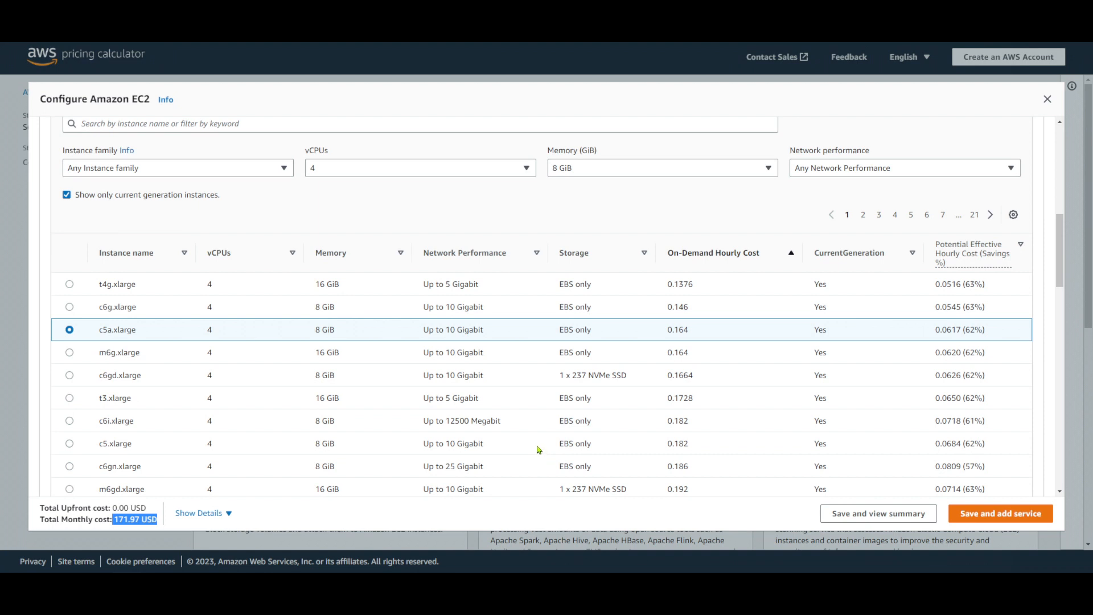
{"action": "scroll", "coordinate": [541, 450], "scroll_direction": "up", "scroll_amount": 1}
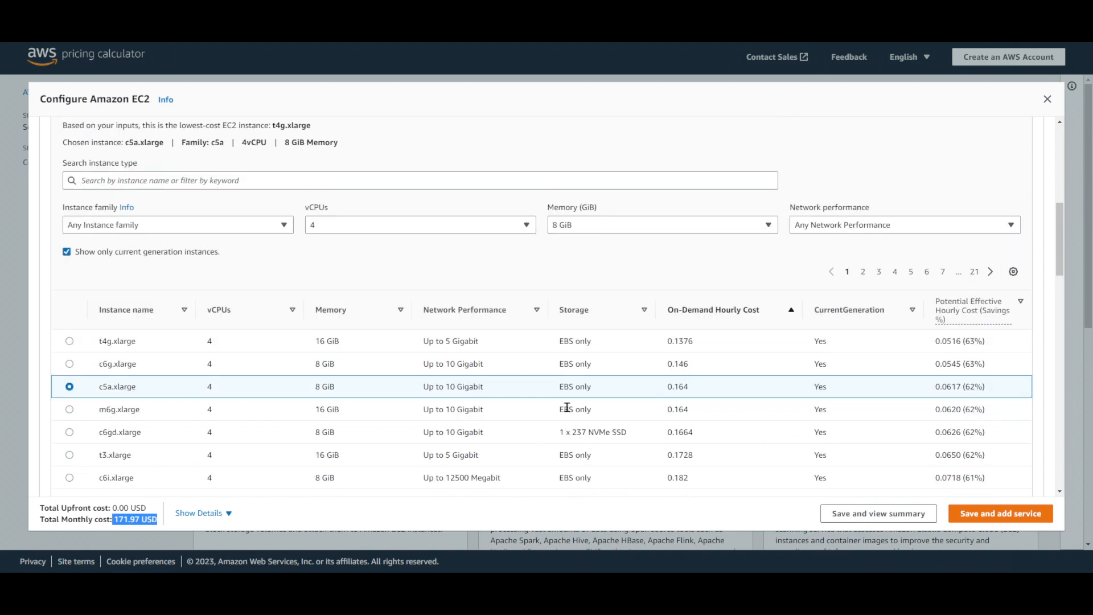
{"action": "scroll", "coordinate": [570, 404], "scroll_direction": "down", "scroll_amount": 4}
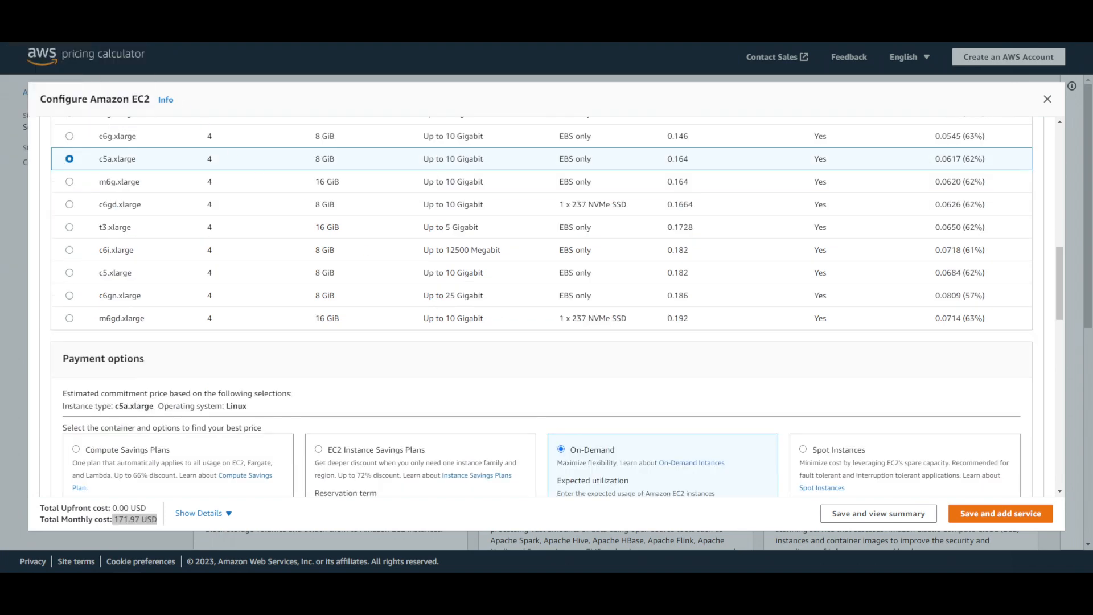
Switch to the AWS EC2 console and review the launch form from the Ubuntu image to the key pair section
{"action": "left_click", "coordinate": [68, 7]}
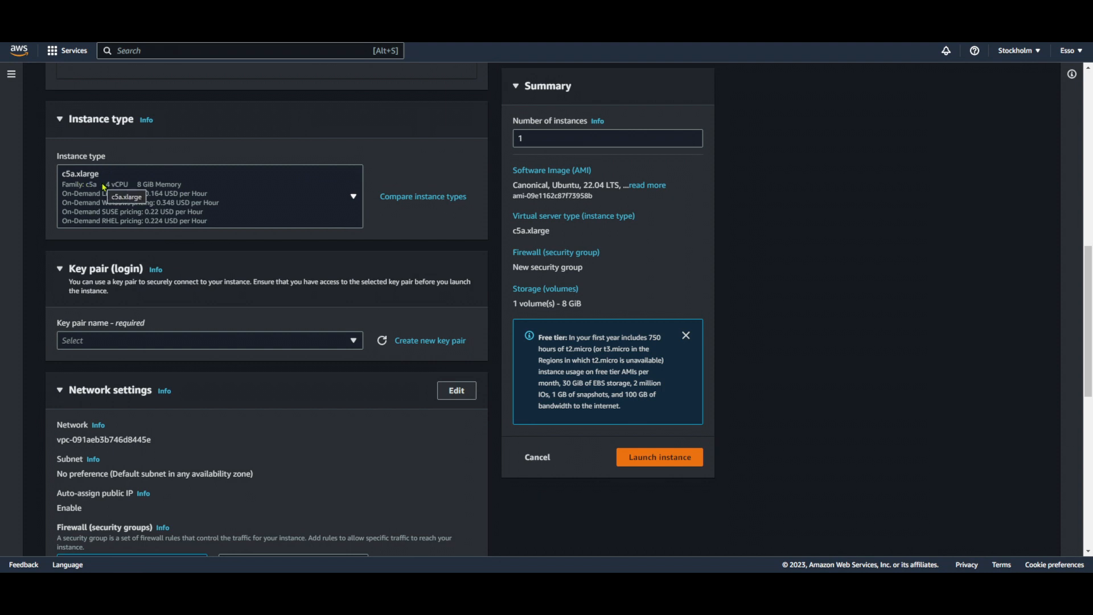
{"action": "scroll", "coordinate": [105, 187], "scroll_direction": "up", "scroll_amount": 1}
{"action": "scroll", "coordinate": [140, 252], "scroll_direction": "up", "scroll_amount": 1}
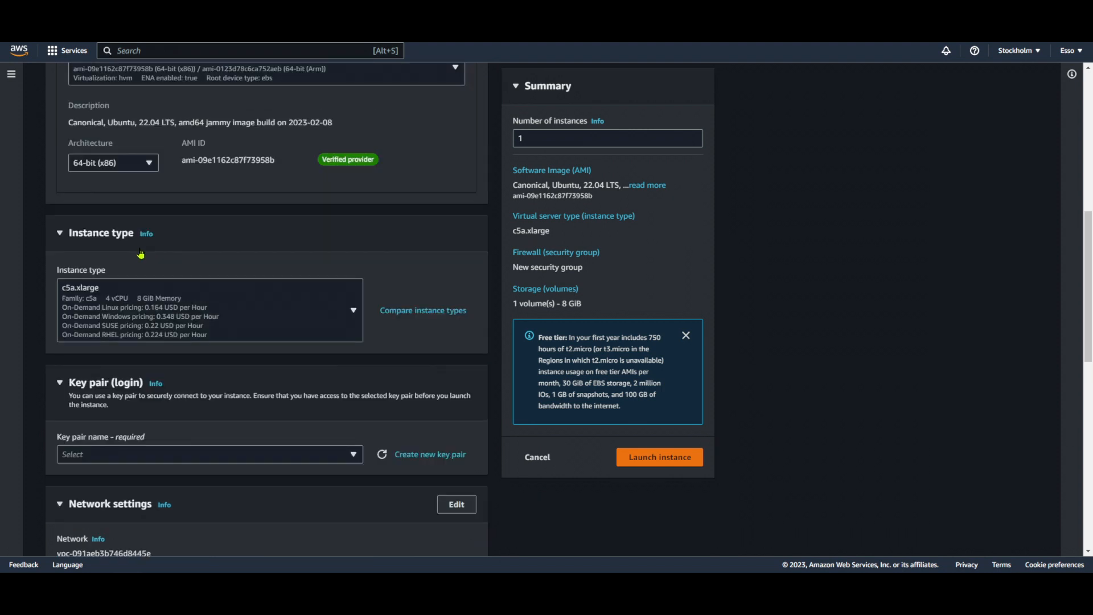
{"action": "scroll", "coordinate": [130, 233], "scroll_direction": "down", "scroll_amount": 3}
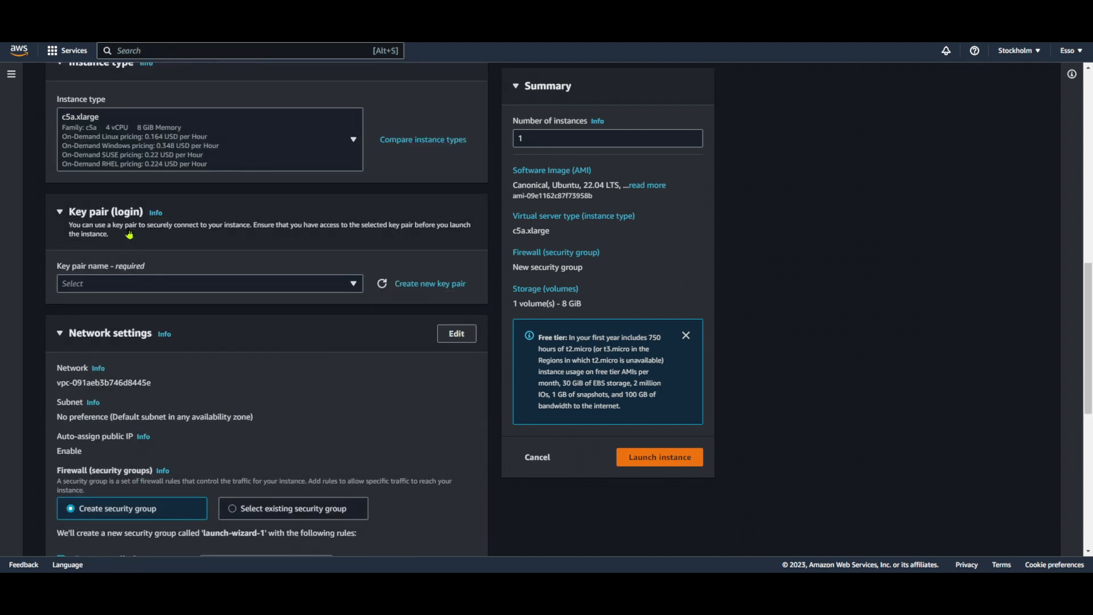
Select the existing key pair SafuuX-Esso.2 for logging in to the instance
{"action": "left_click", "coordinate": [233, 285]}
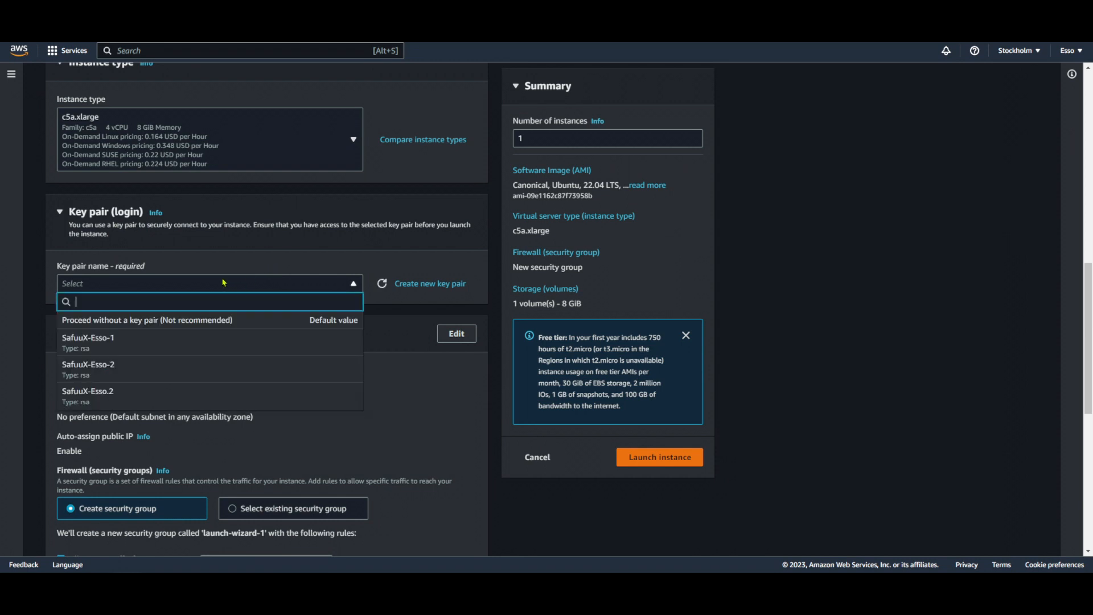
{"action": "left_click", "coordinate": [144, 398]}
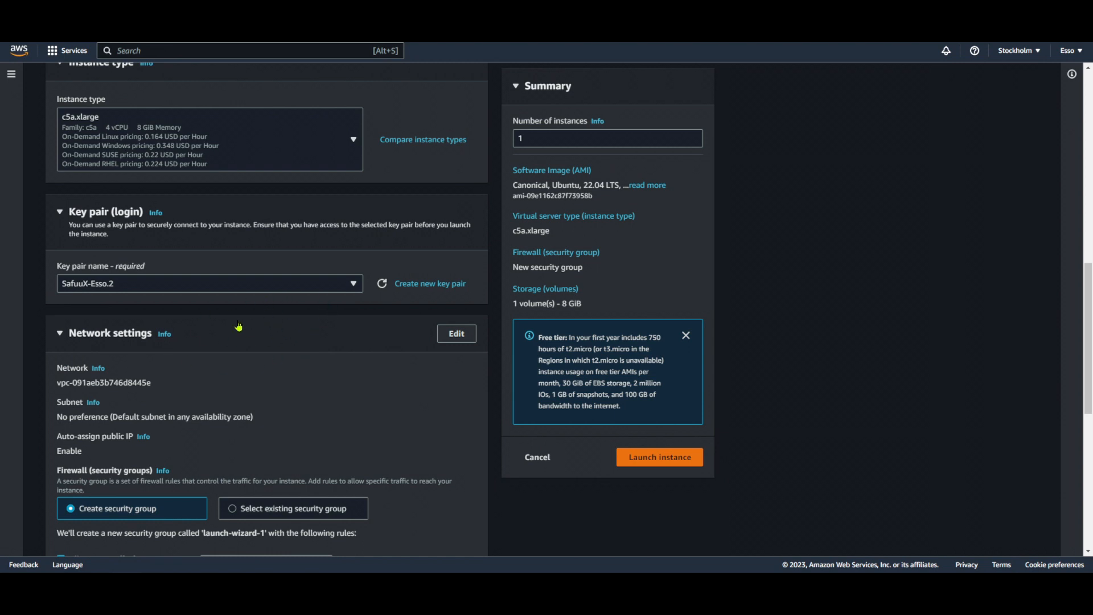
{"action": "scroll", "coordinate": [240, 327], "scroll_direction": "down", "scroll_amount": 1}
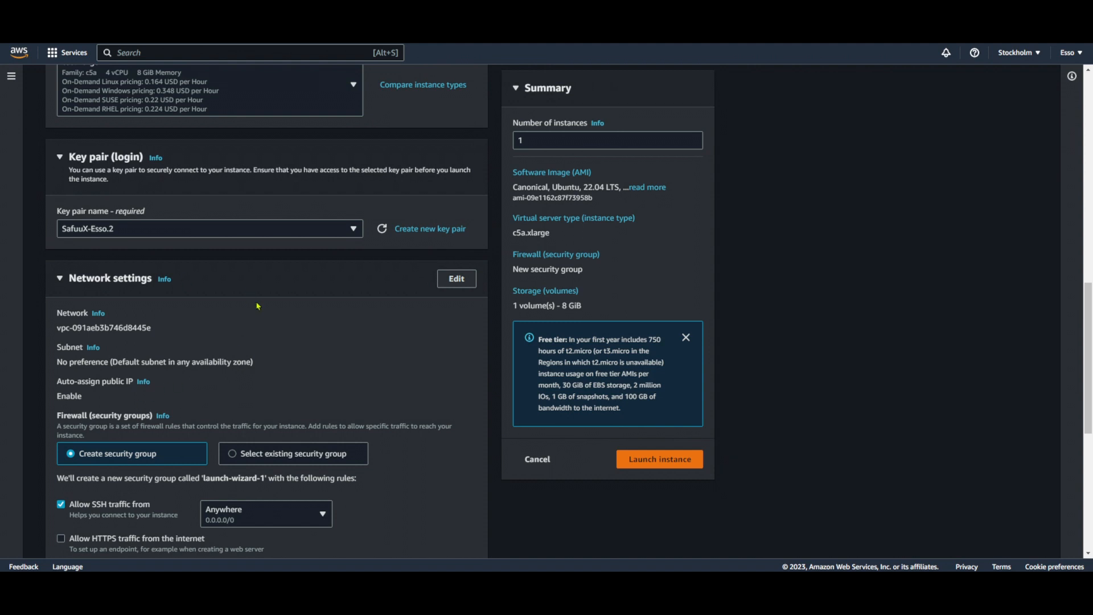
{"action": "left_click", "coordinate": [235, 232]}
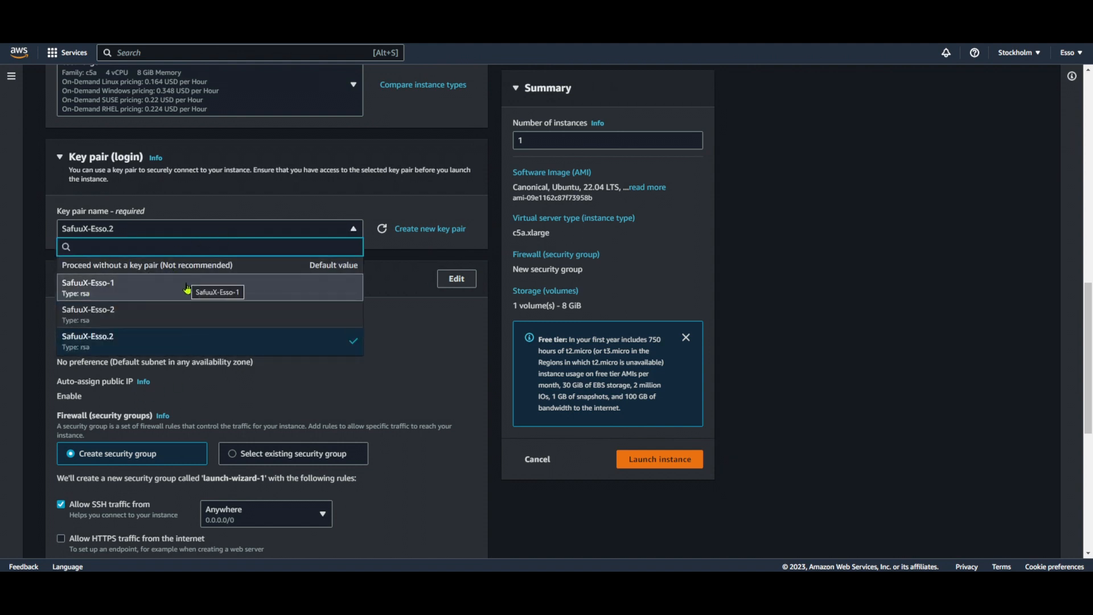
{"action": "left_click", "coordinate": [179, 230]}
{"action": "left_click", "coordinate": [179, 232]}
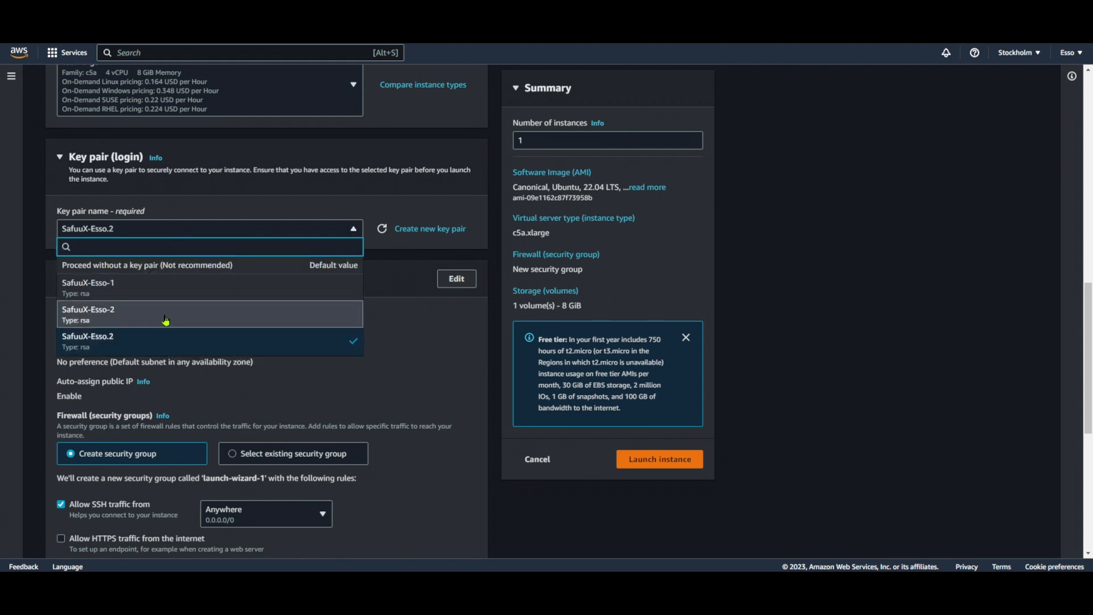
{"action": "left_click", "coordinate": [181, 345]}
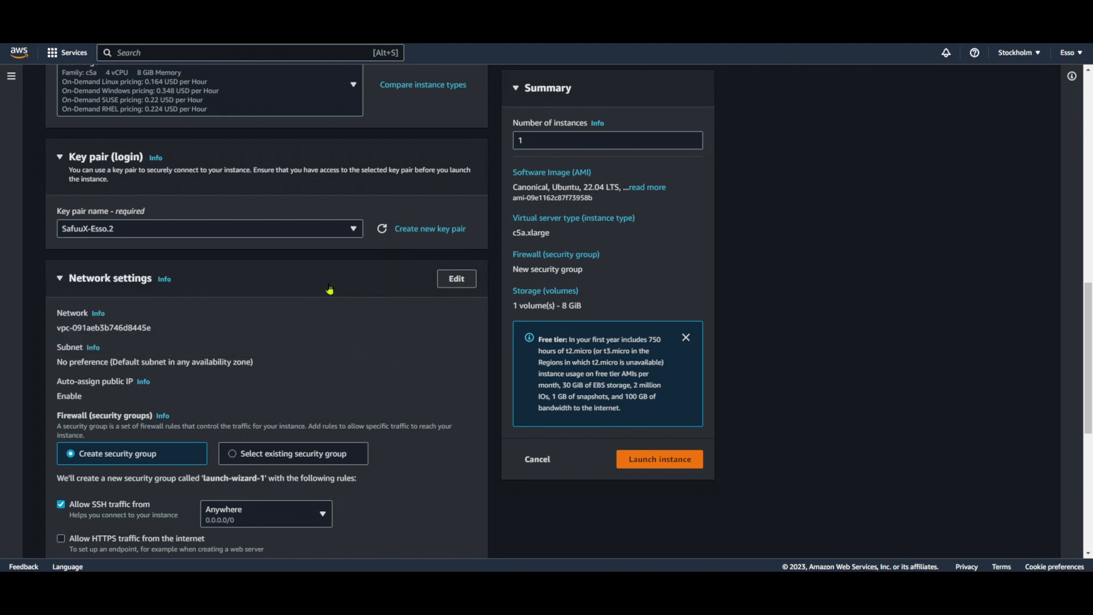
Set the firewall to use an existing security group and select the default group
{"action": "scroll", "coordinate": [308, 299], "scroll_direction": "down", "scroll_amount": 2}
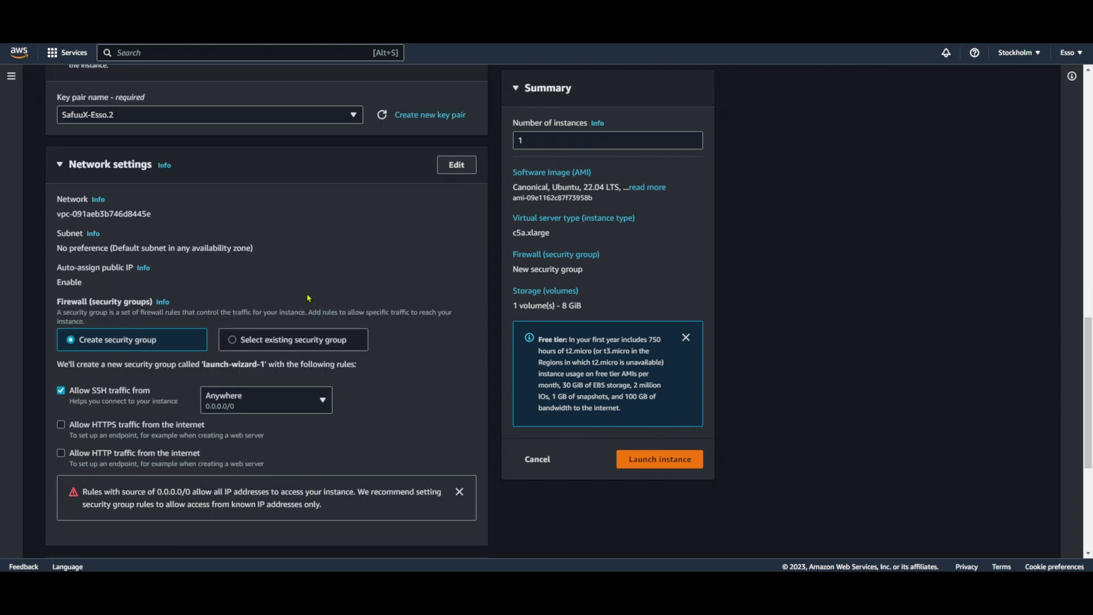
{"action": "scroll", "coordinate": [350, 350], "scroll_direction": "down", "scroll_amount": 1}
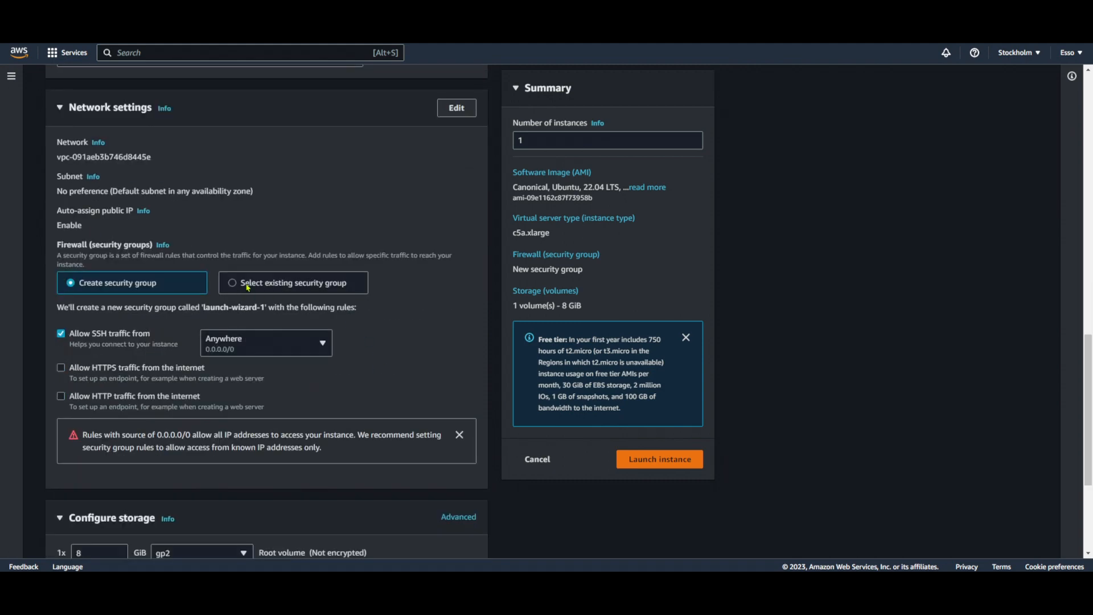
{"action": "scroll", "coordinate": [252, 288], "scroll_direction": "down", "scroll_amount": 1}
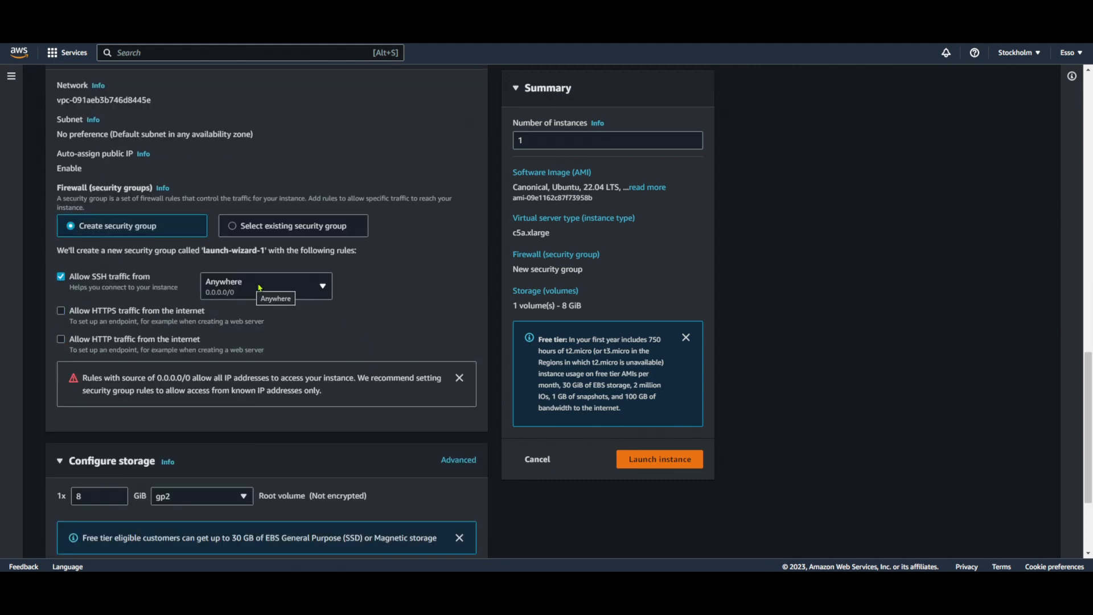
{"action": "left_click", "coordinate": [257, 228]}
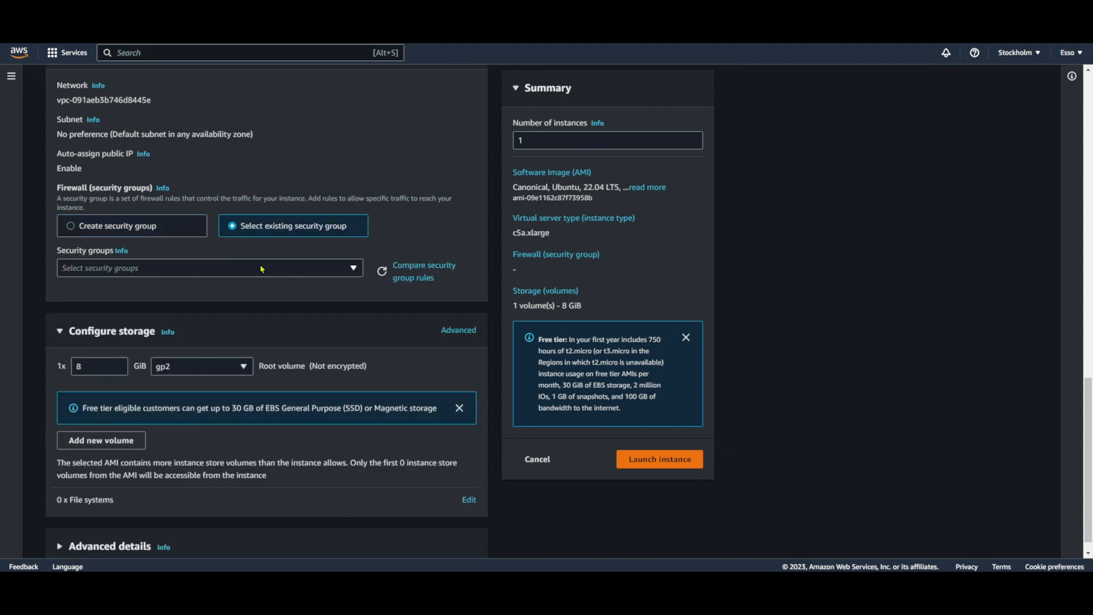
{"action": "left_click", "coordinate": [198, 269]}
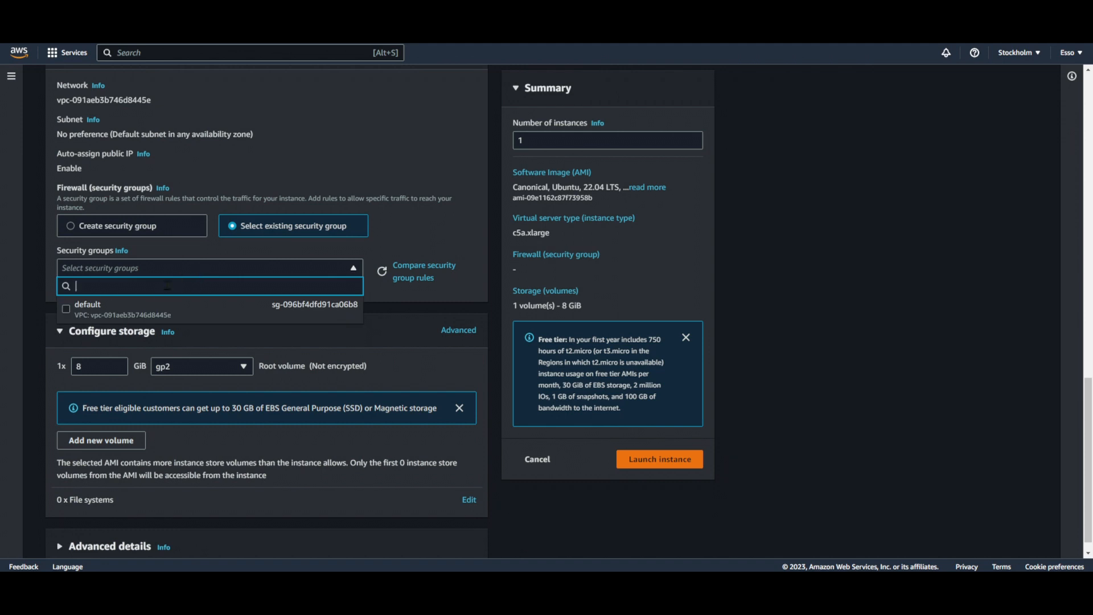
{"action": "left_click", "coordinate": [90, 311]}
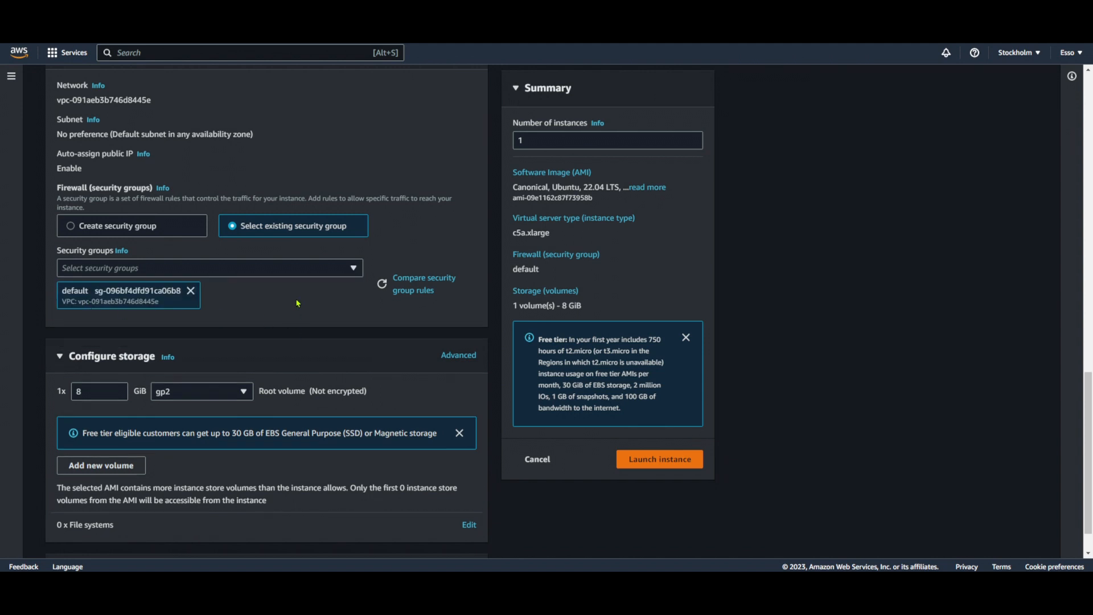
Set the root volume's storage size to 500 GiB
{"action": "scroll", "coordinate": [297, 304], "scroll_direction": "down", "scroll_amount": 1}
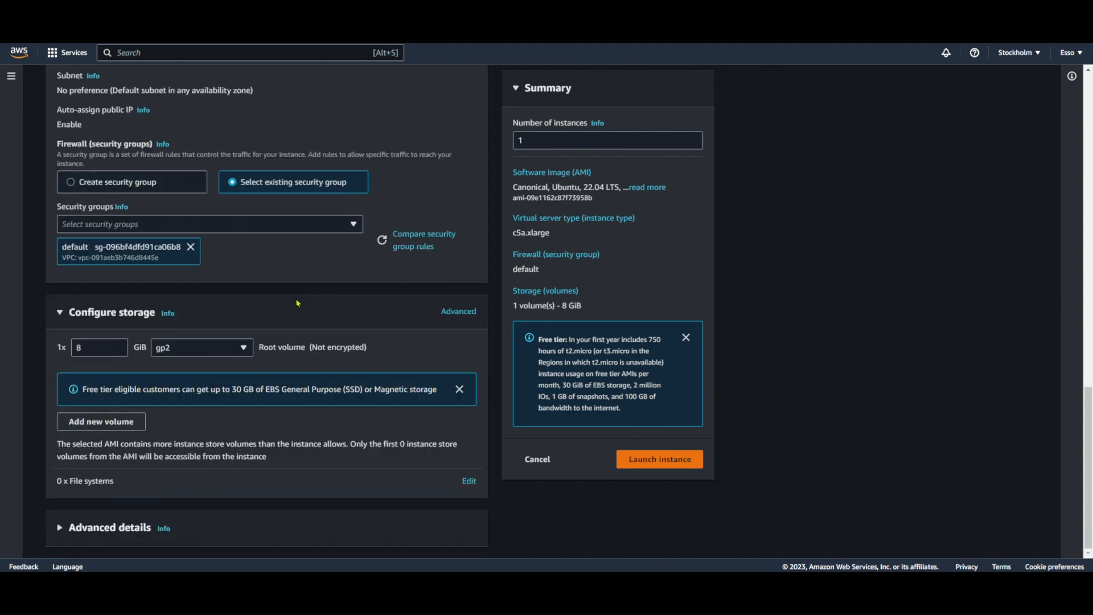
{"action": "double_click", "coordinate": [94, 346]}
{"action": "type", "text": "500"}
{"action": "left_click", "coordinate": [395, 336]}
Name the instance Test
{"action": "scroll", "coordinate": [506, 310], "scroll_direction": "up", "scroll_amount": 6}
{"action": "scroll", "coordinate": [452, 297], "scroll_direction": "up", "scroll_amount": 10}
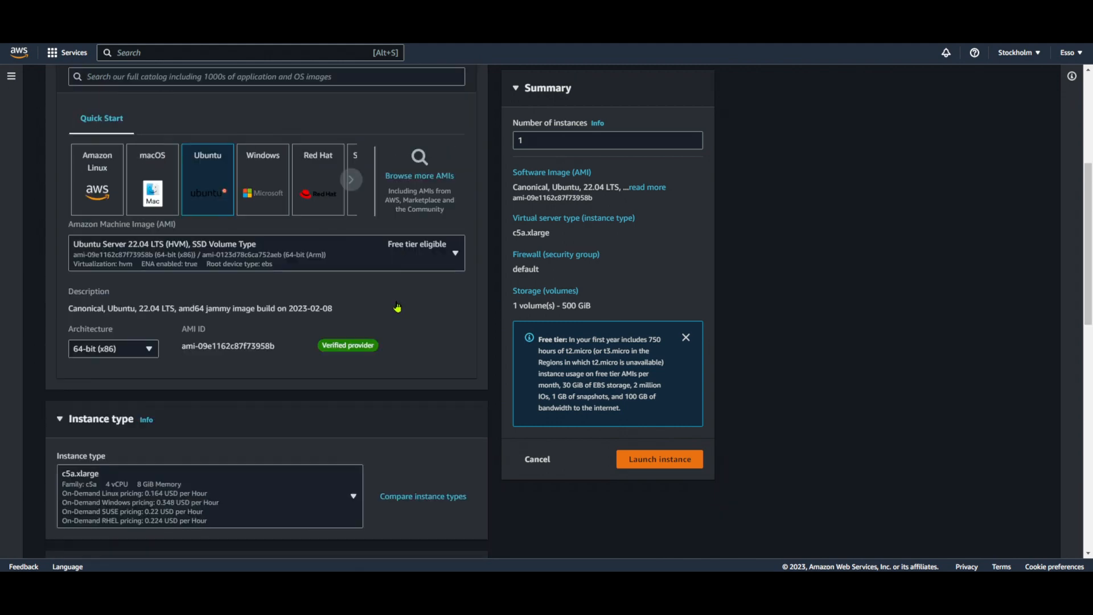
{"action": "left_click", "coordinate": [200, 242]}
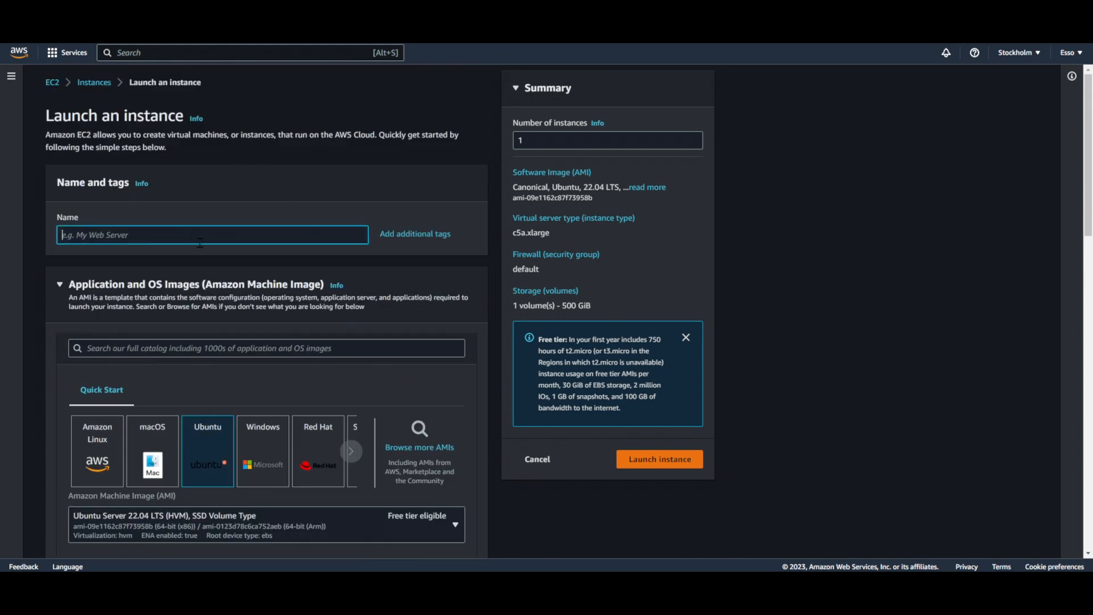
{"action": "type", "text": "Test"}
Review the launch settings from the OS image through to storage and launch the instance
{"action": "scroll", "coordinate": [421, 336], "scroll_direction": "down", "scroll_amount": 3}
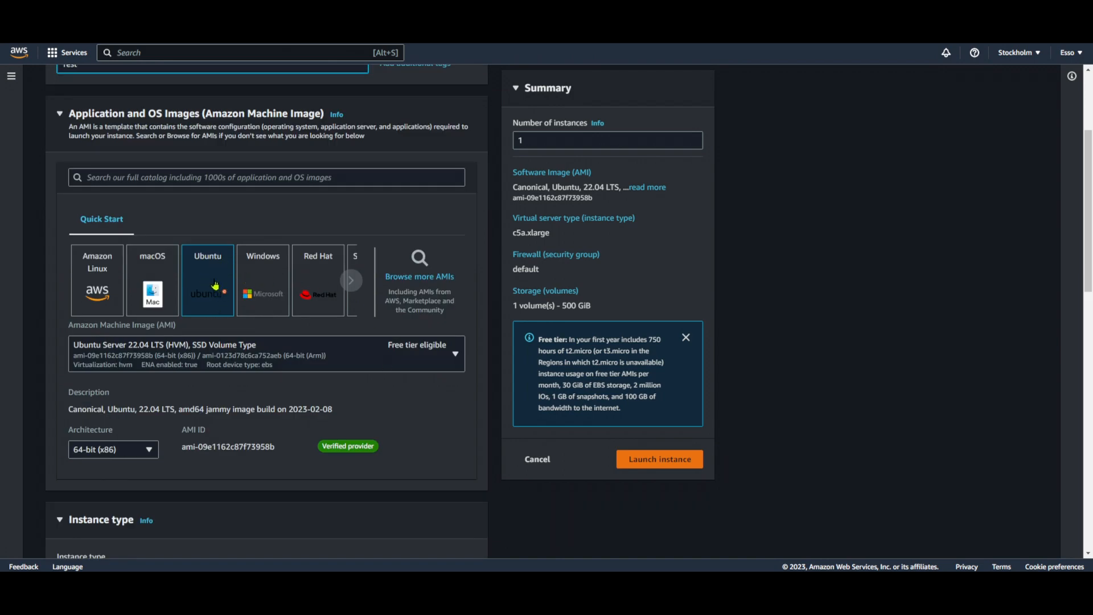
{"action": "scroll", "coordinate": [215, 285], "scroll_direction": "down", "scroll_amount": 2}
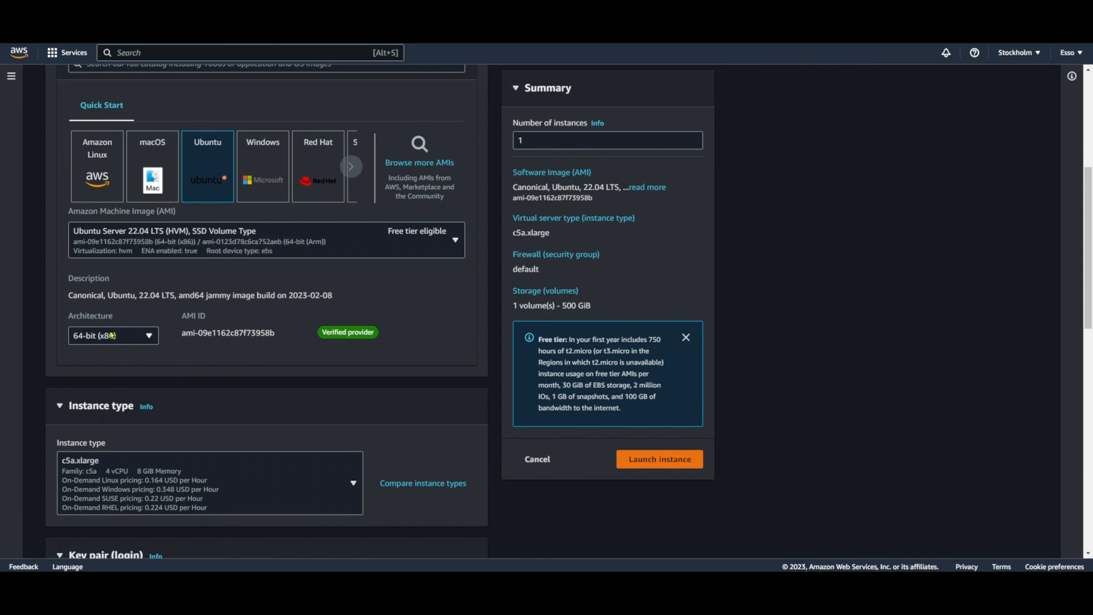
{"action": "scroll", "coordinate": [210, 385], "scroll_direction": "down", "scroll_amount": 3}
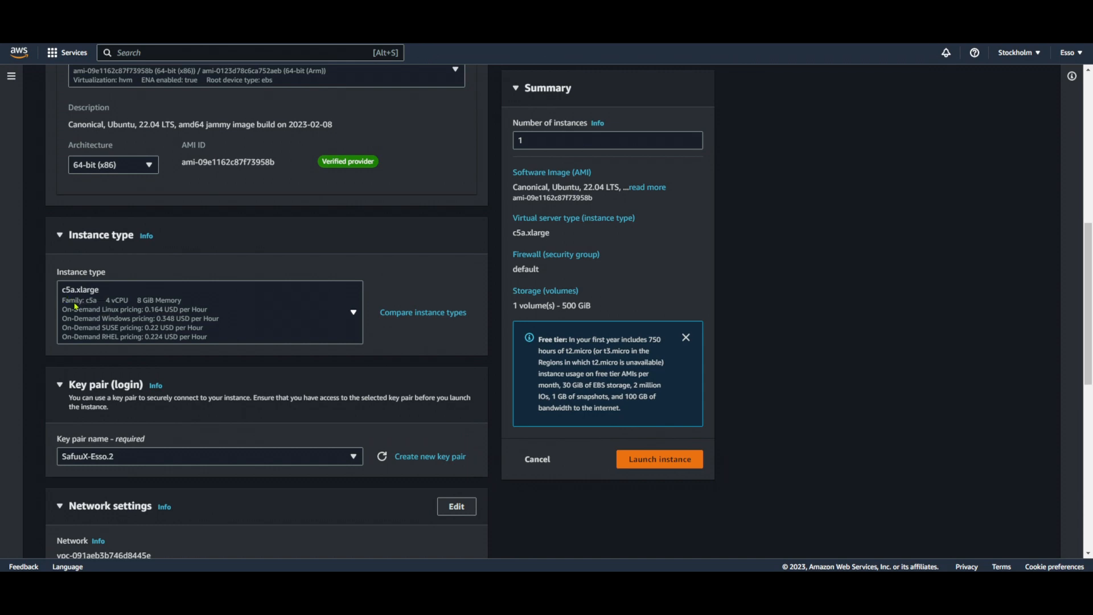
{"action": "scroll", "coordinate": [142, 311], "scroll_direction": "down", "scroll_amount": 2}
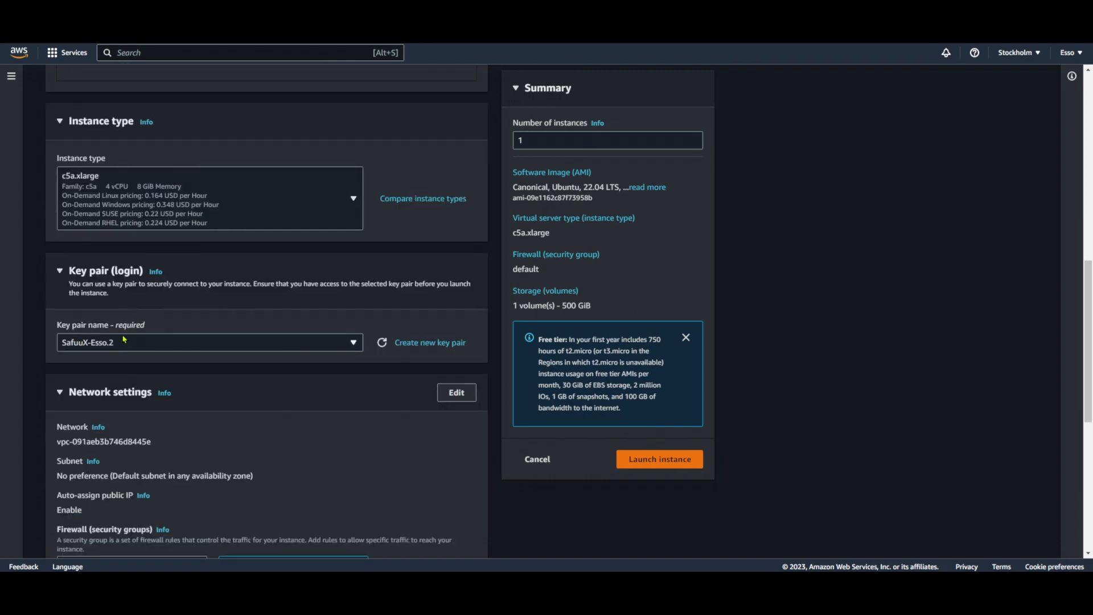
{"action": "scroll", "coordinate": [124, 339], "scroll_direction": "down", "scroll_amount": 3}
{"action": "scroll", "coordinate": [293, 387], "scroll_direction": "down", "scroll_amount": 2}
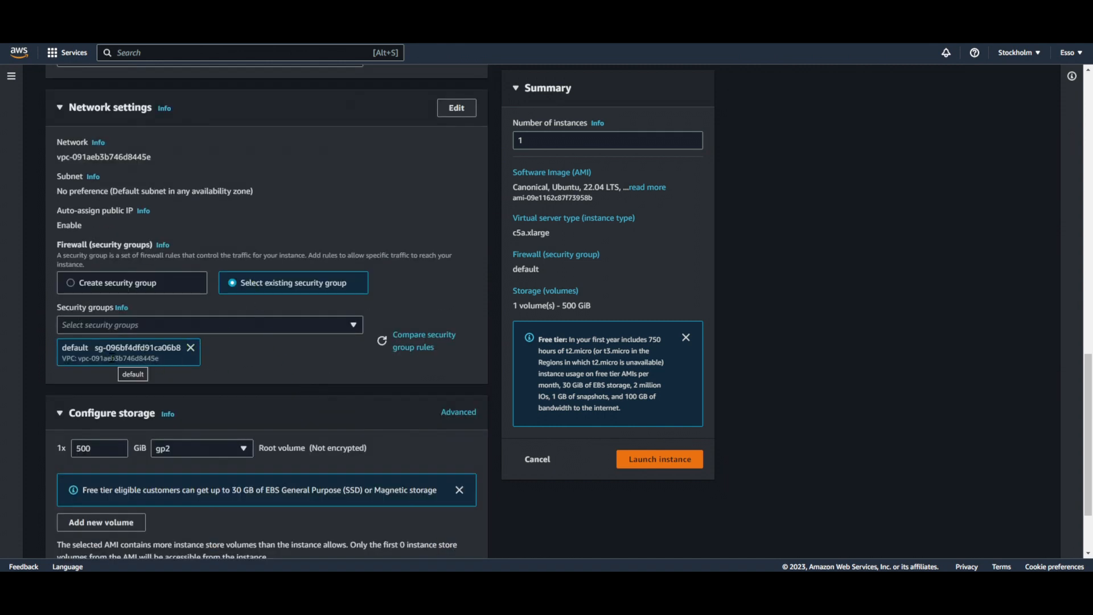
{"action": "scroll", "coordinate": [112, 356], "scroll_direction": "down", "scroll_amount": 2}
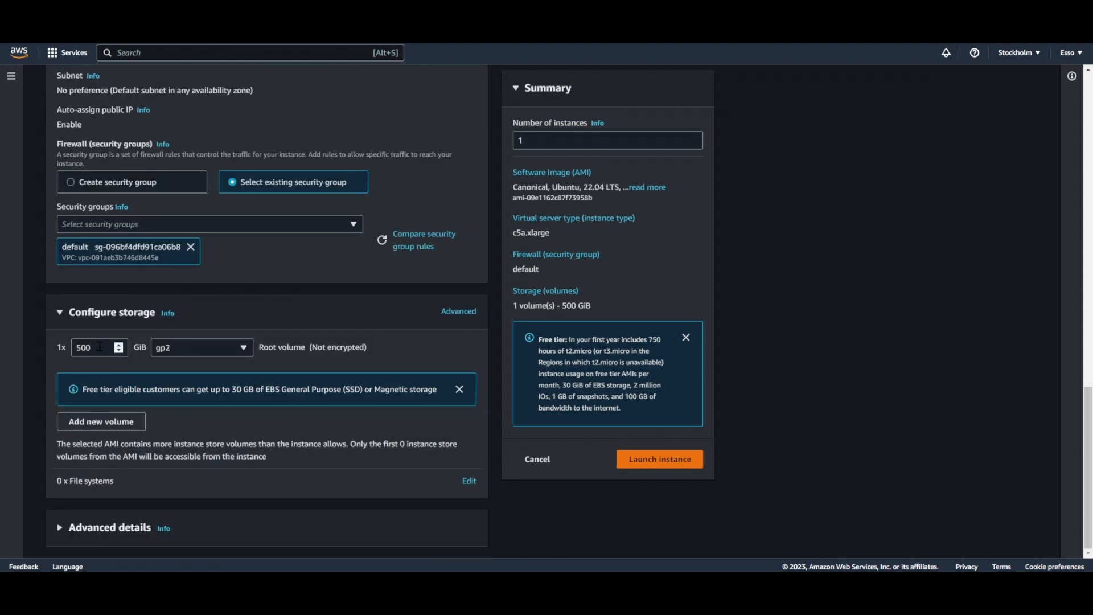
{"action": "scroll", "coordinate": [100, 346], "scroll_direction": "up", "scroll_amount": 5}
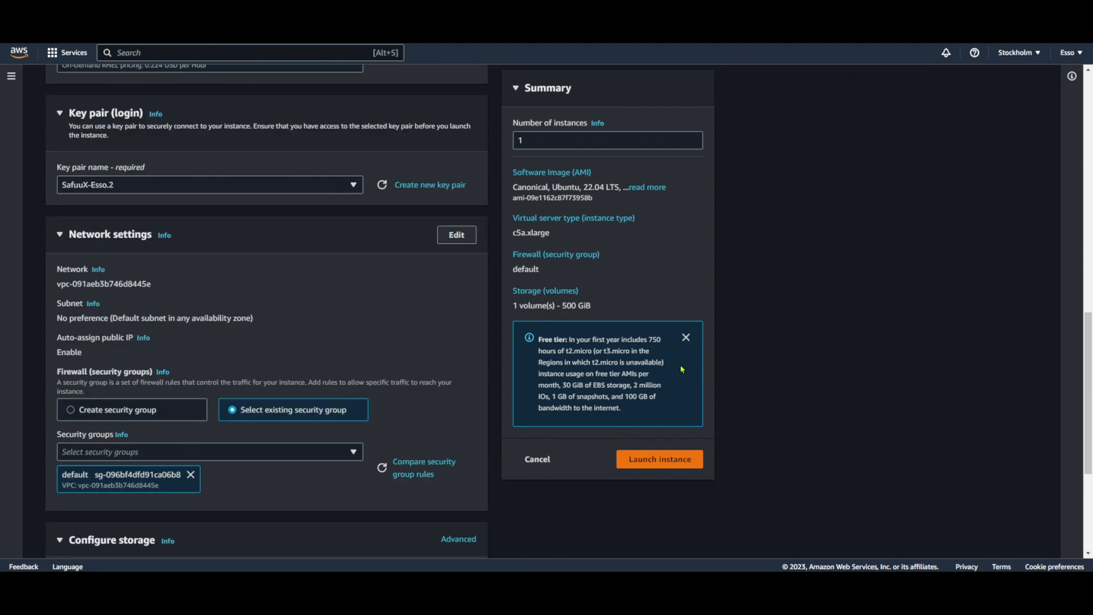
{"action": "left_click", "coordinate": [676, 461]}
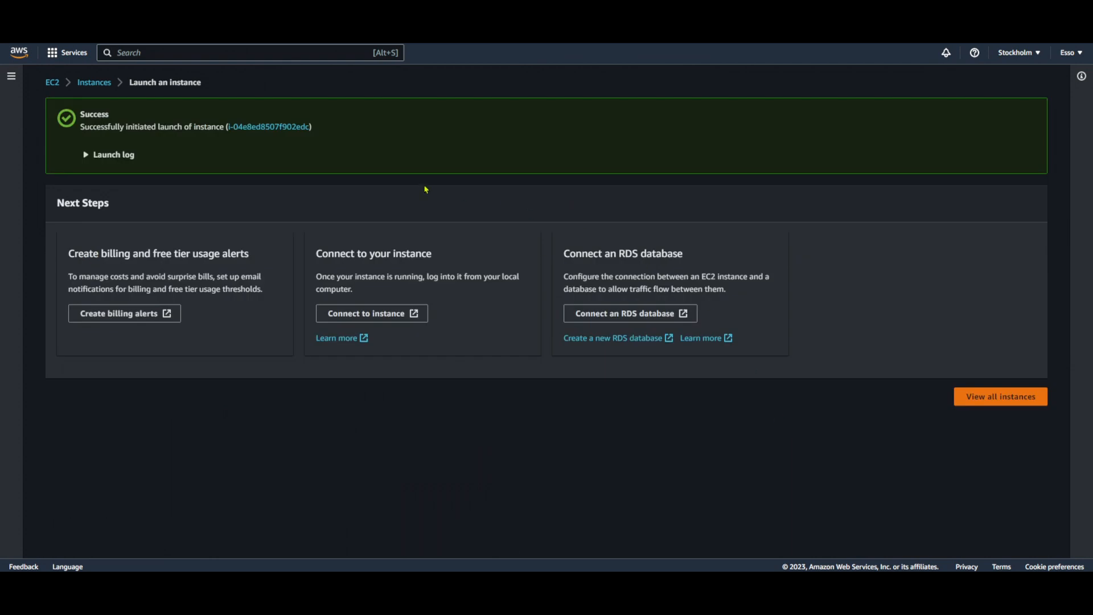
Read the launch result and go to the list of EC2 instances
{"action": "left_click_drag", "start_coordinate": [61, 114], "coordinate": [312, 130]}
{"action": "left_click", "coordinate": [315, 149]}
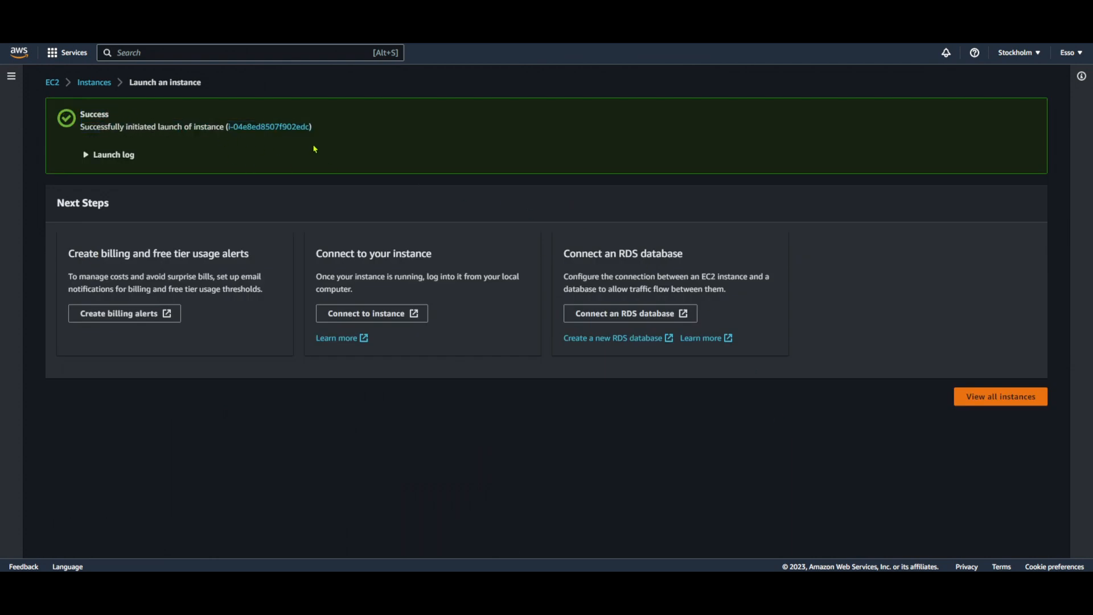
{"action": "left_click", "coordinate": [95, 83]}
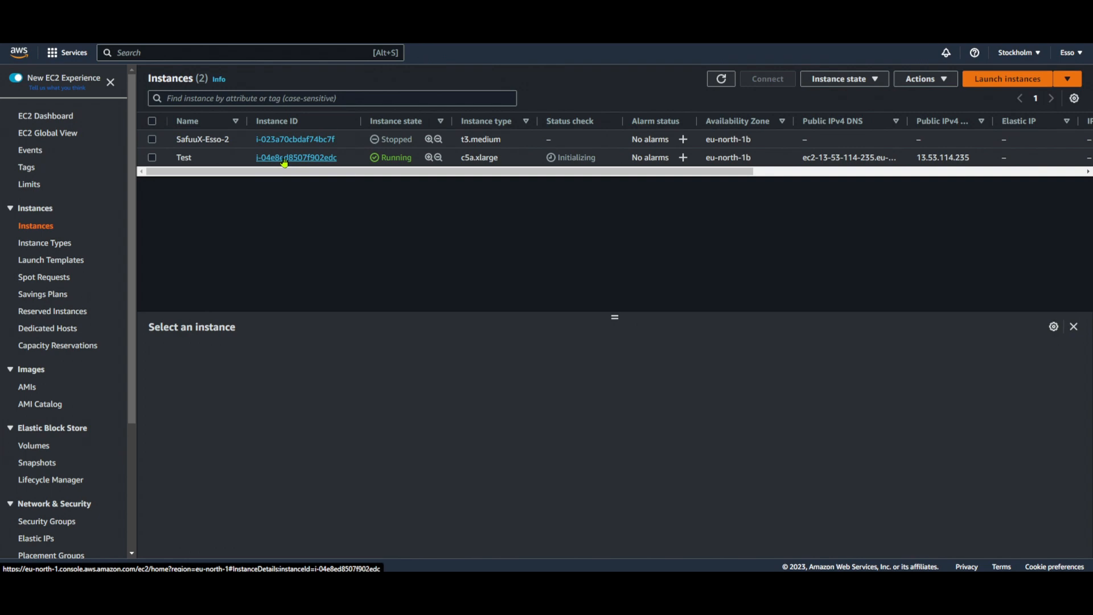
Open the Test instance's summary and check its instance type
{"action": "left_click", "coordinate": [284, 162]}
{"action": "scroll", "coordinate": [548, 329], "scroll_direction": "down", "scroll_amount": 1}
{"action": "scroll", "coordinate": [548, 329], "scroll_direction": "down", "scroll_amount": 1}
{"action": "scroll", "coordinate": [548, 329], "scroll_direction": "up", "scroll_amount": 2}
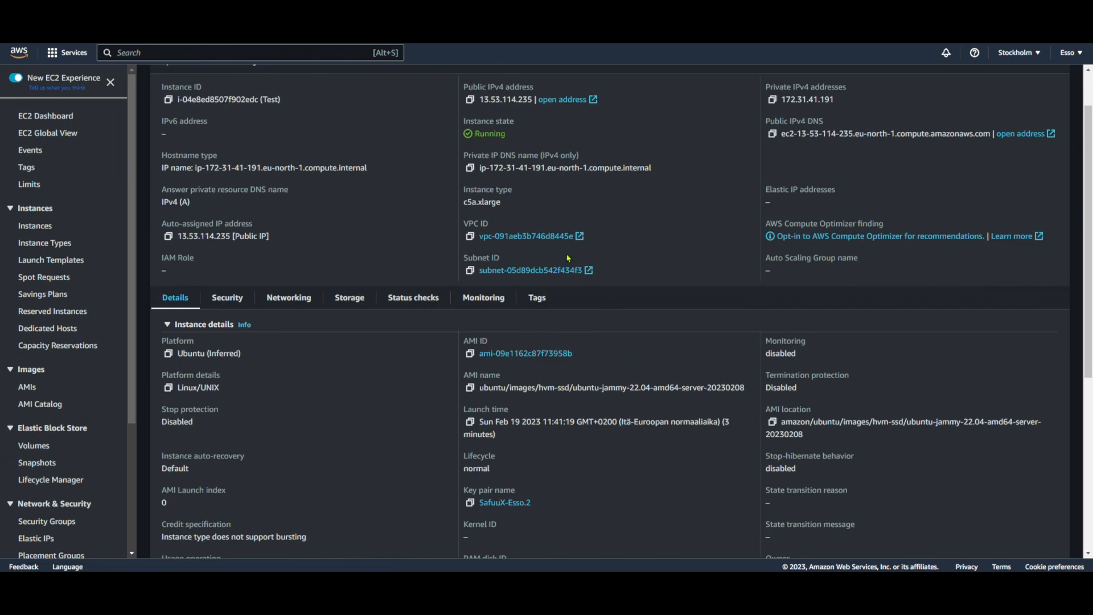
{"action": "left_click_drag", "start_coordinate": [467, 202], "coordinate": [526, 203]}
{"action": "left_click", "coordinate": [528, 203]}
{"action": "scroll", "coordinate": [528, 203], "scroll_direction": "down", "scroll_amount": 2}
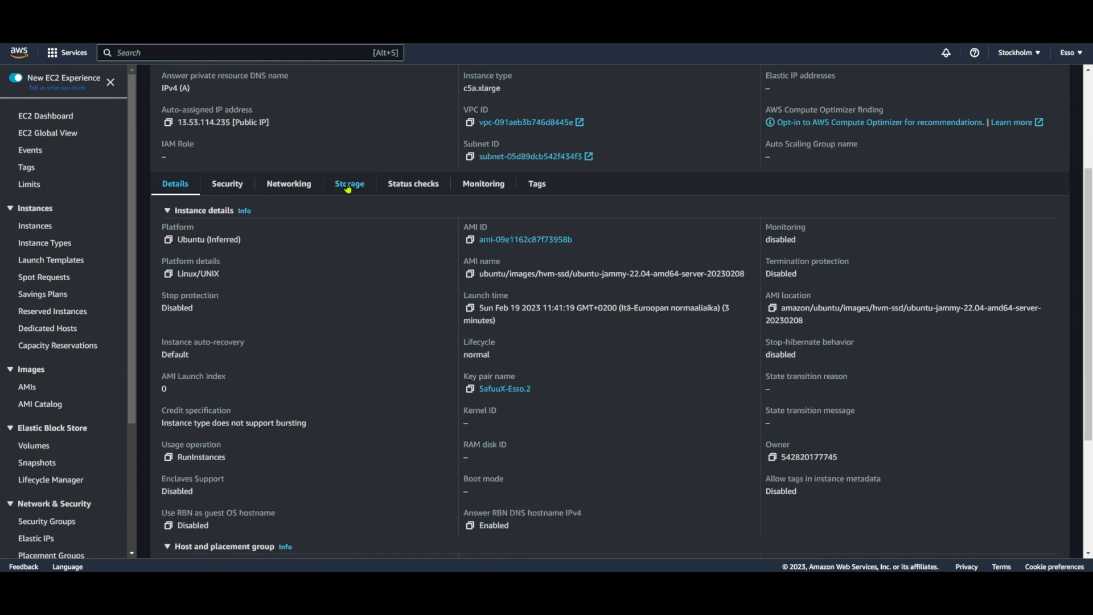
Open the Test instance's storage details and check the volume size of its block device
{"action": "left_click", "coordinate": [347, 185]}
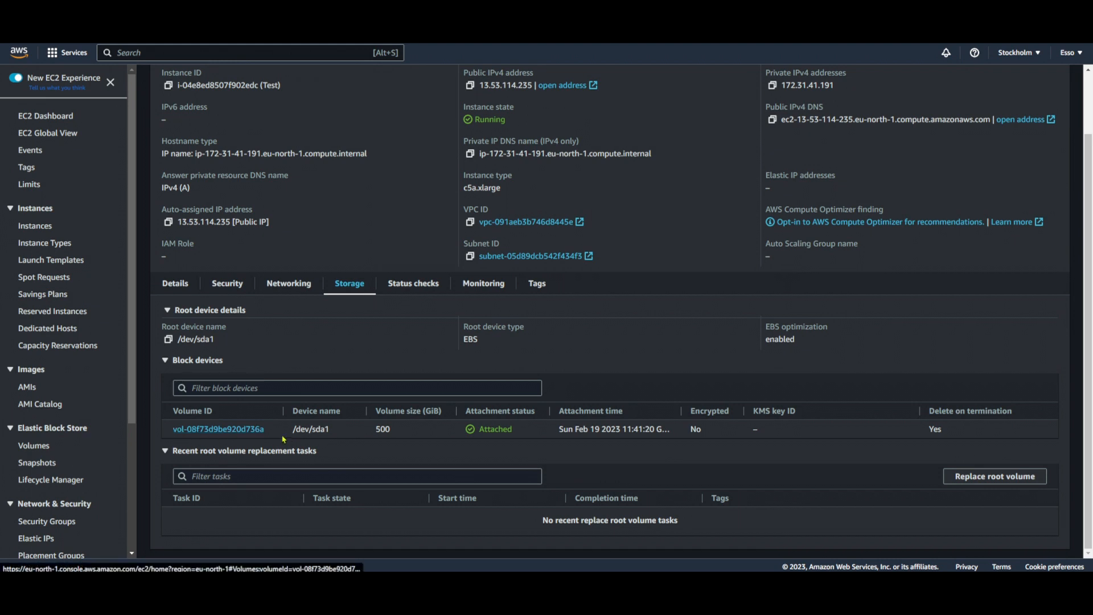
{"action": "left_click_drag", "start_coordinate": [376, 429], "coordinate": [413, 432]}
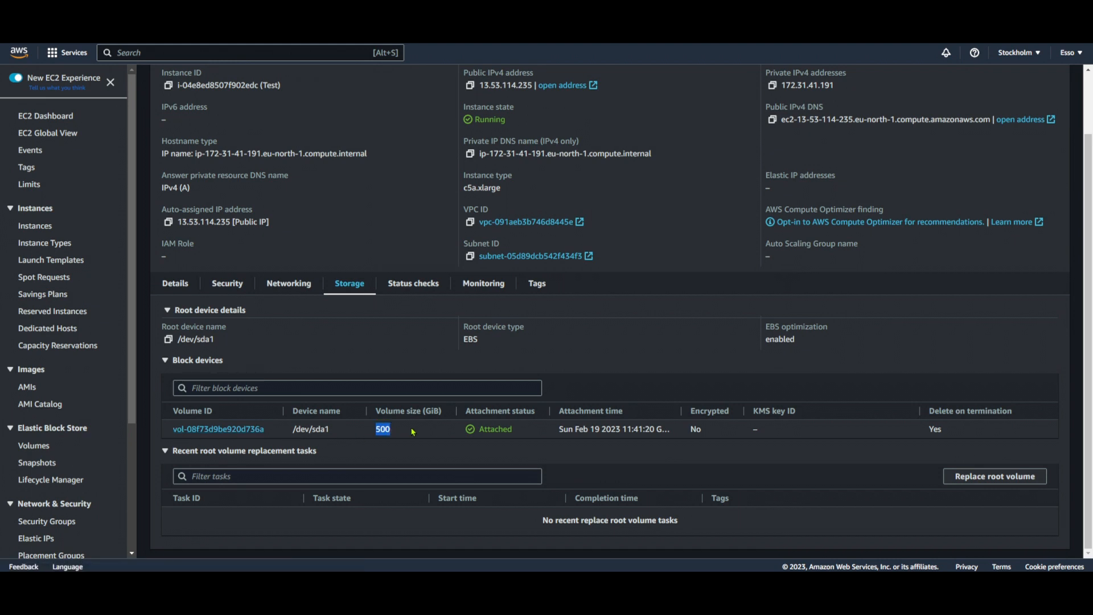
{"action": "left_click", "coordinate": [413, 432]}
{"action": "scroll", "coordinate": [414, 416], "scroll_direction": "up", "scroll_amount": 2}
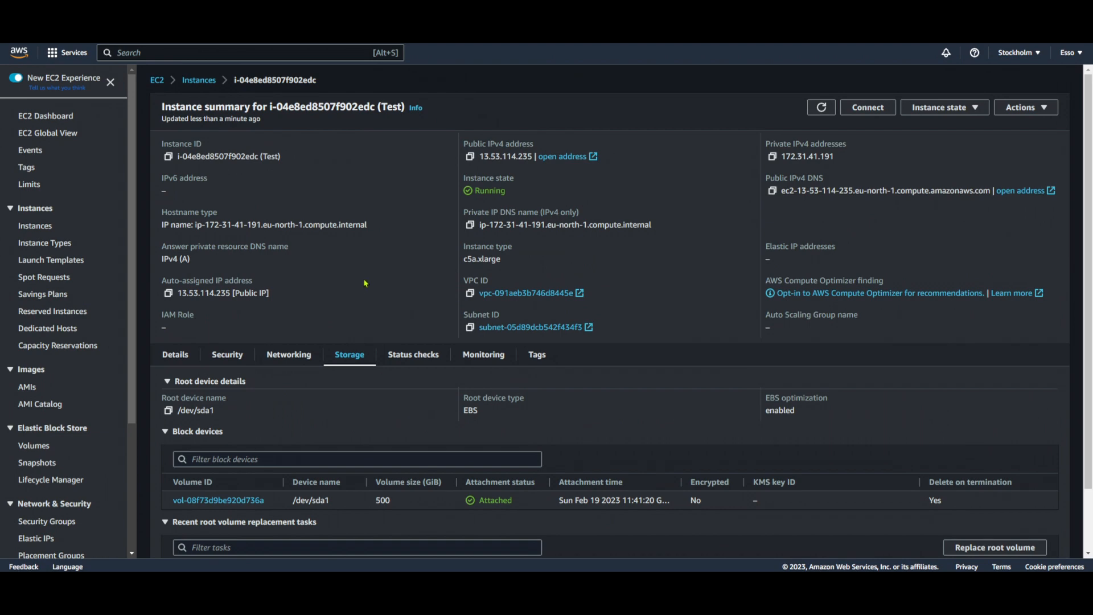